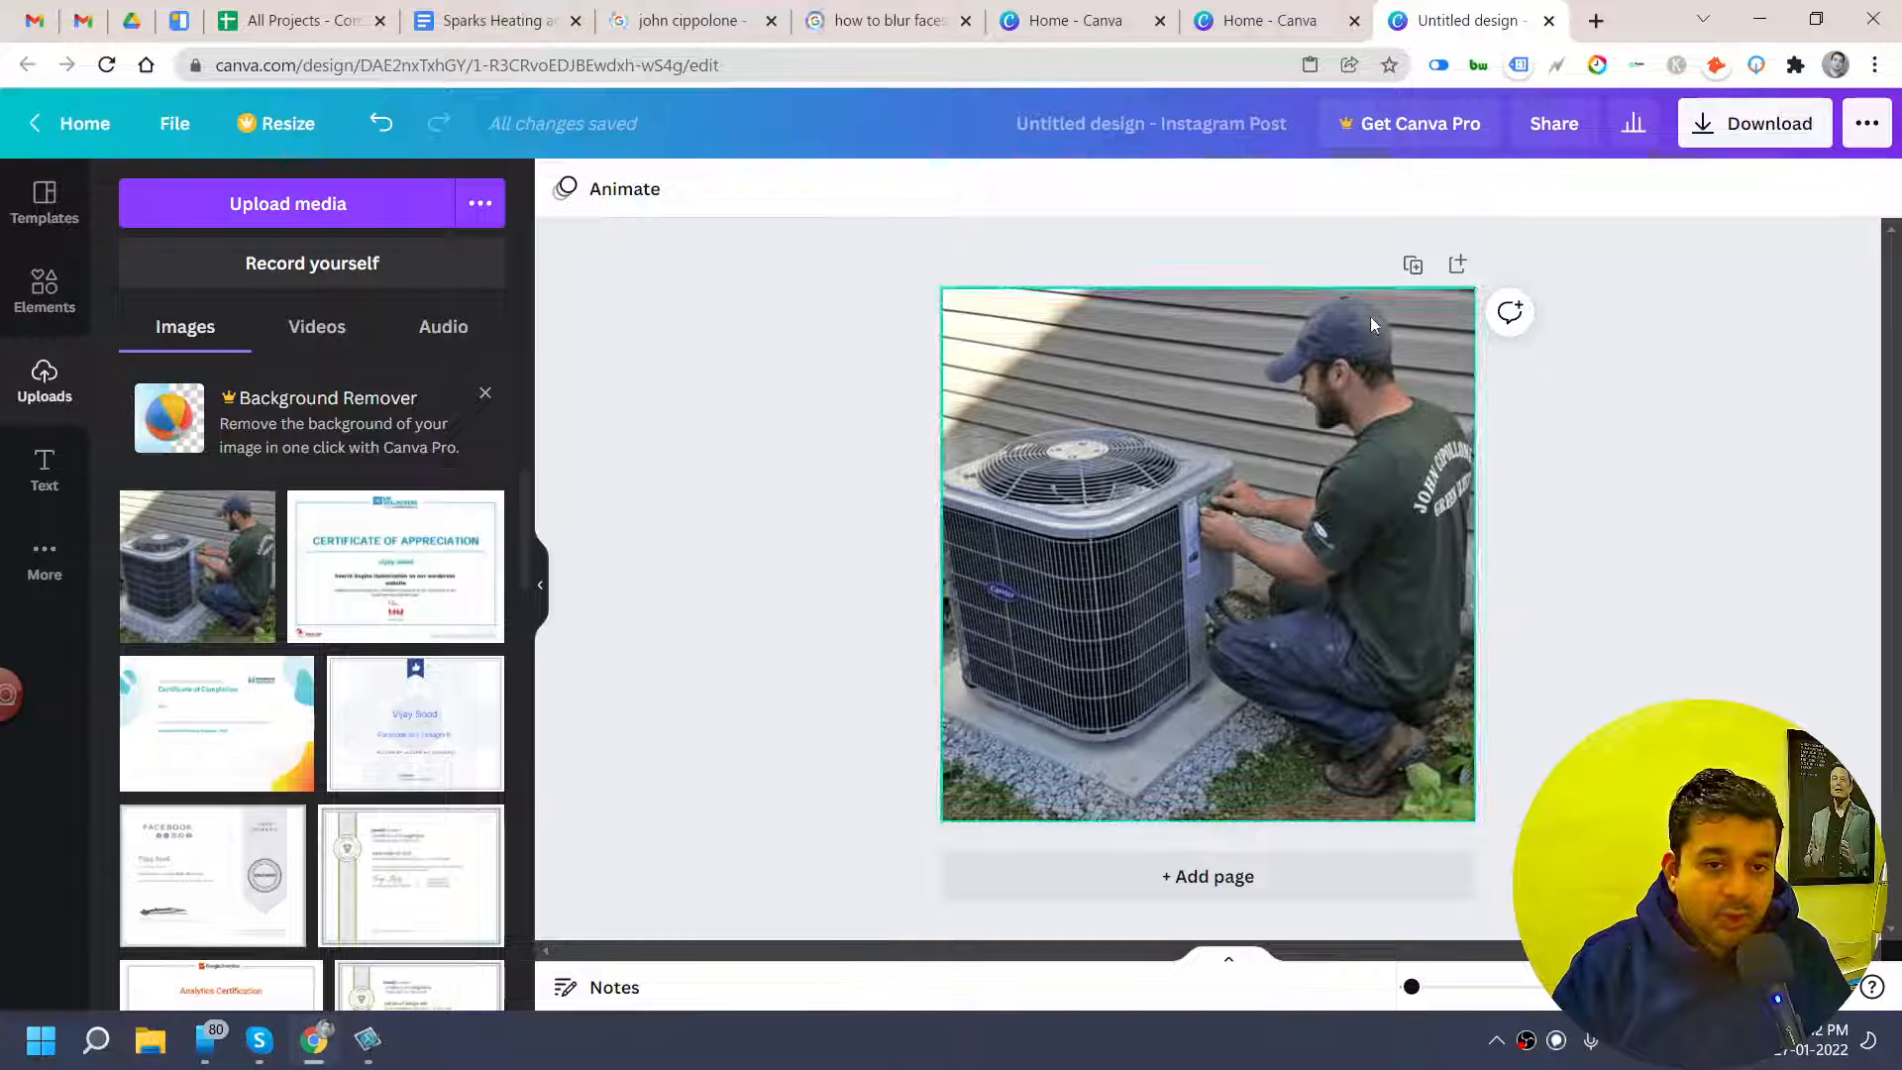
Add a second copy of the uploaded technician photo on top of the background photo
{"action": "left_click", "coordinate": [1131, 411]}
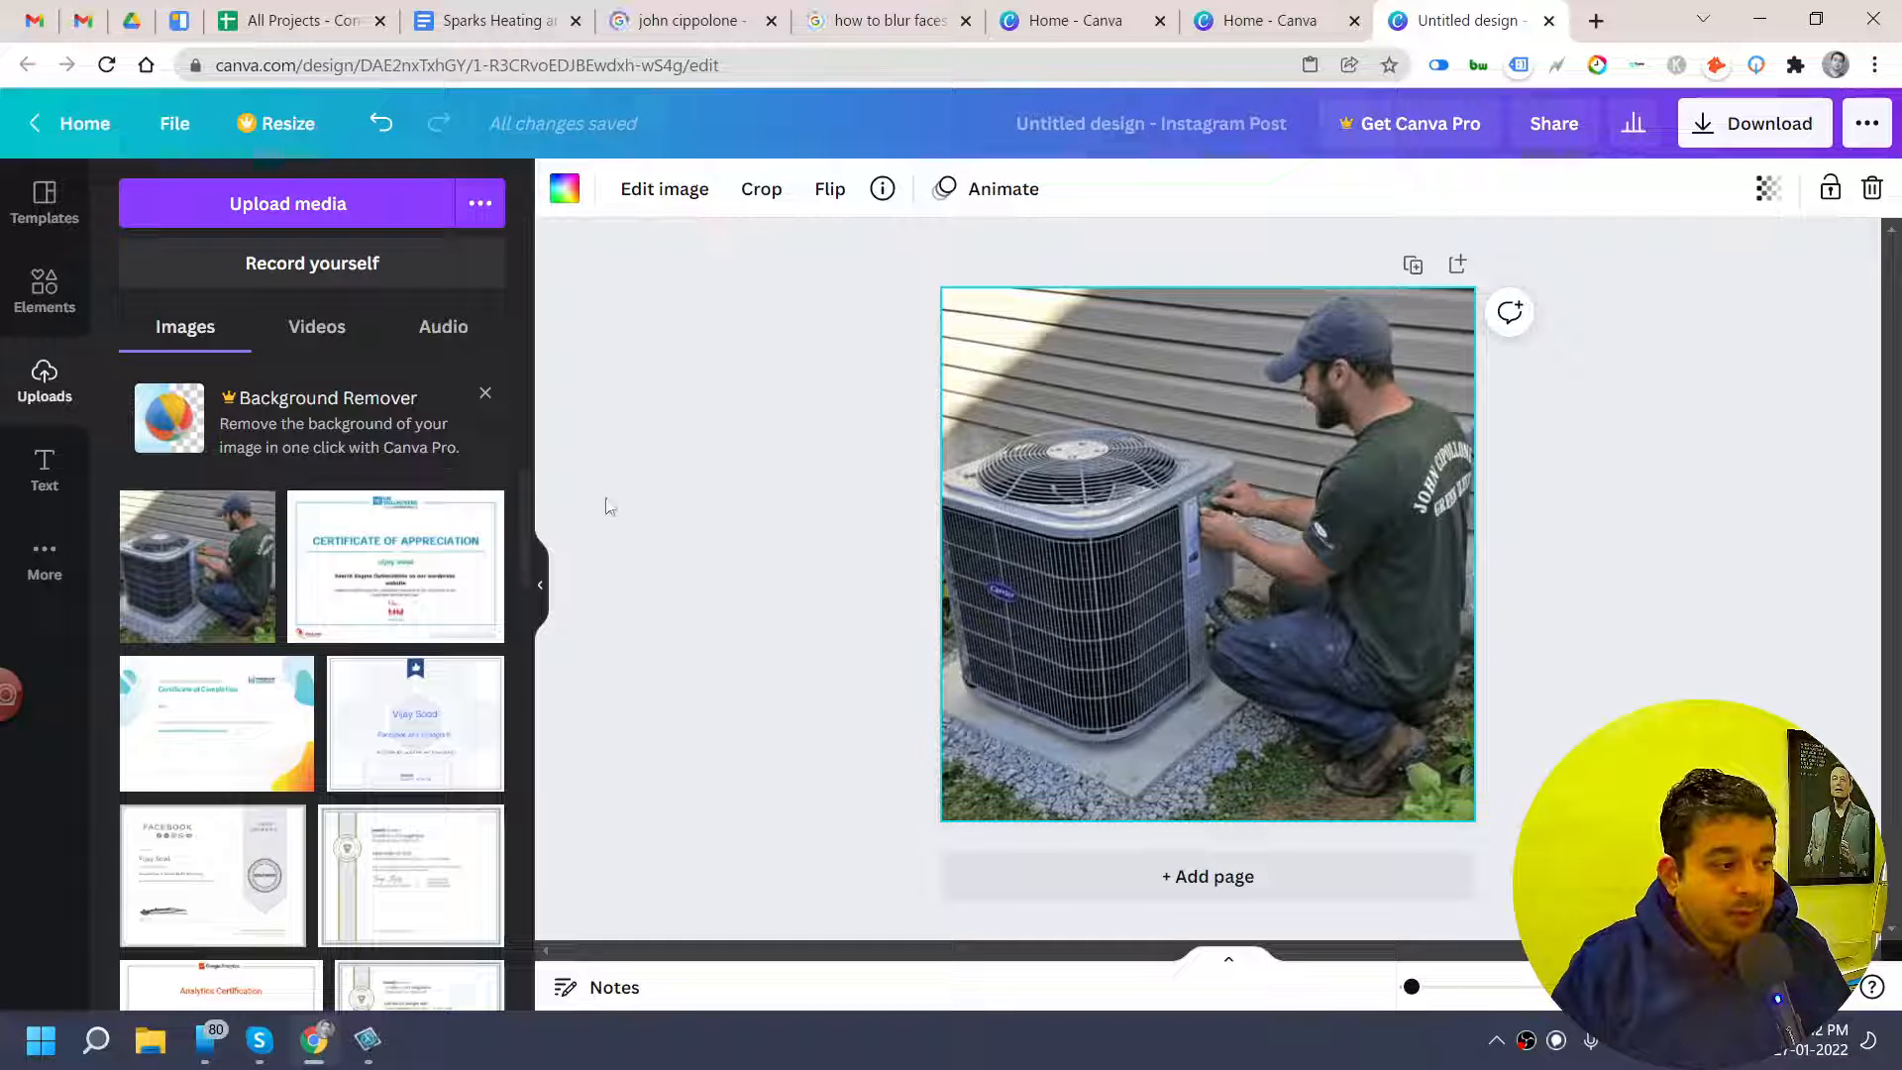
{"action": "left_click", "coordinate": [824, 585]}
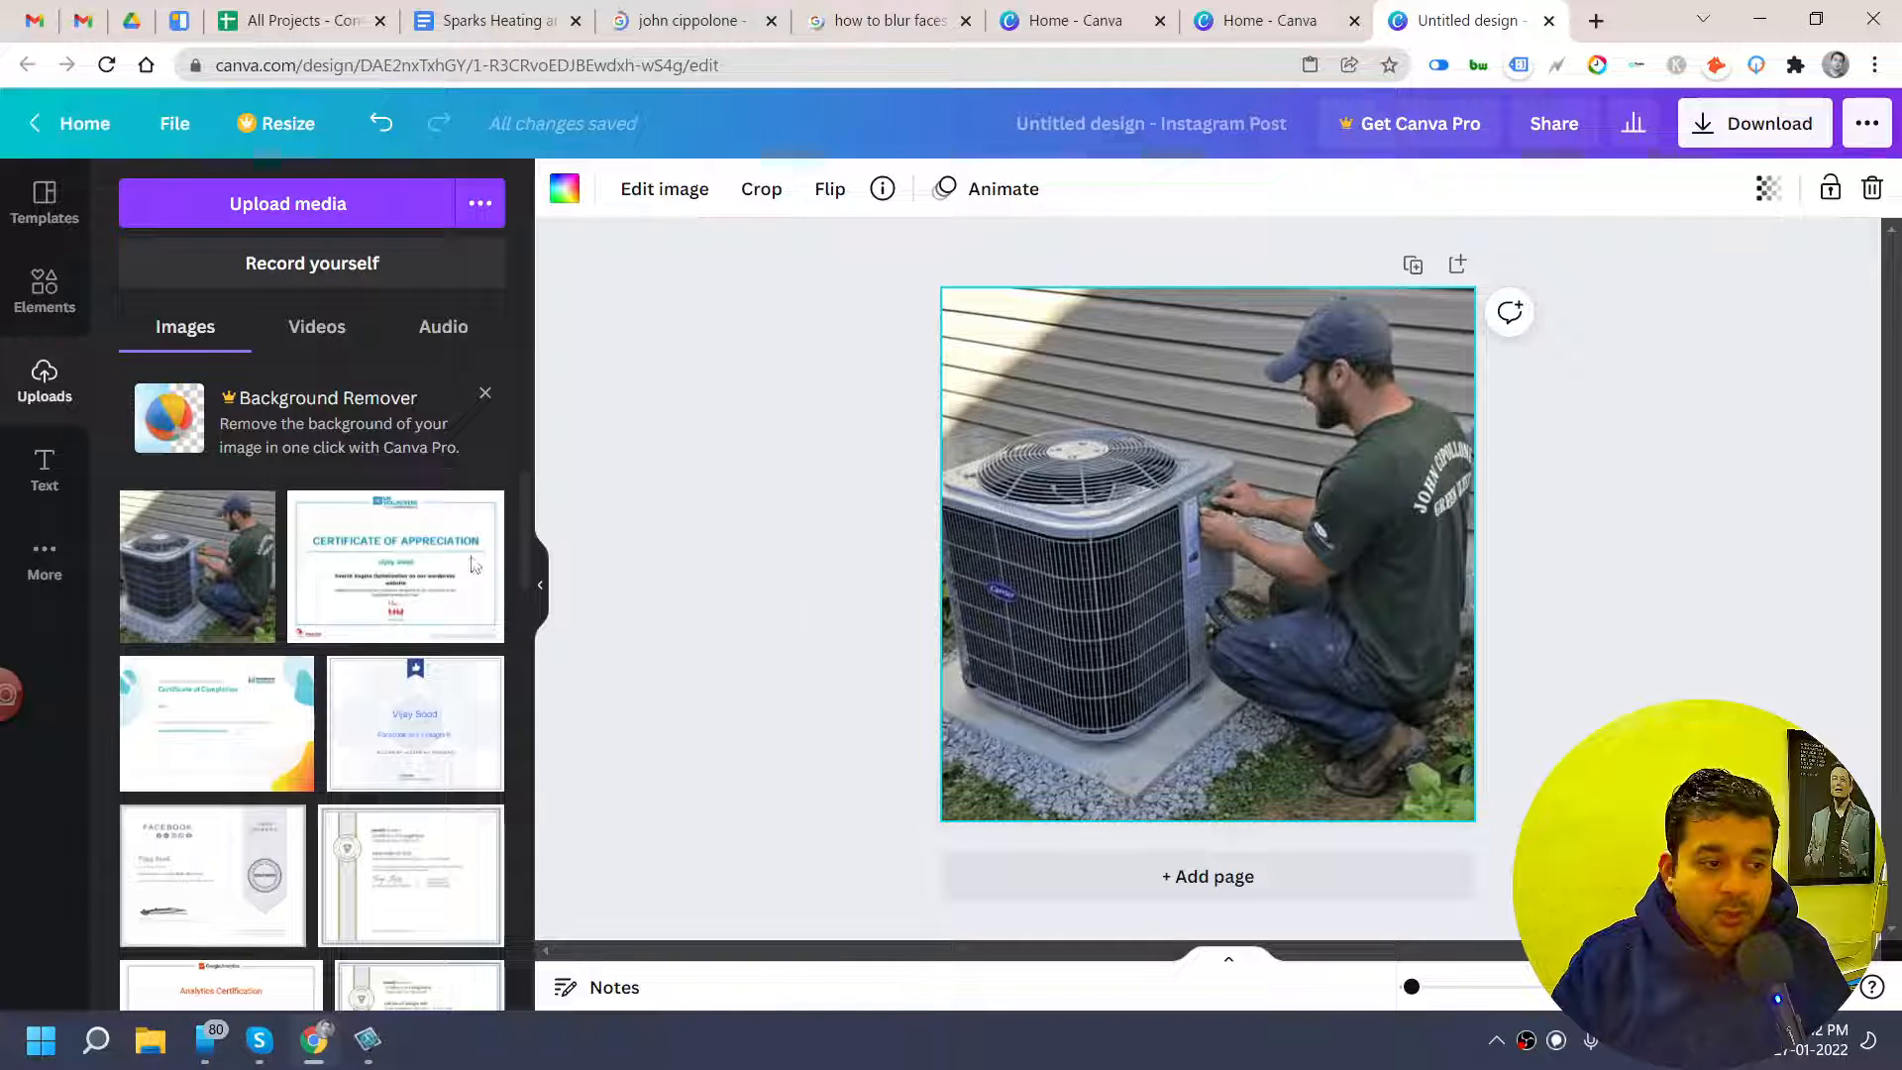
{"action": "left_click", "coordinate": [186, 592]}
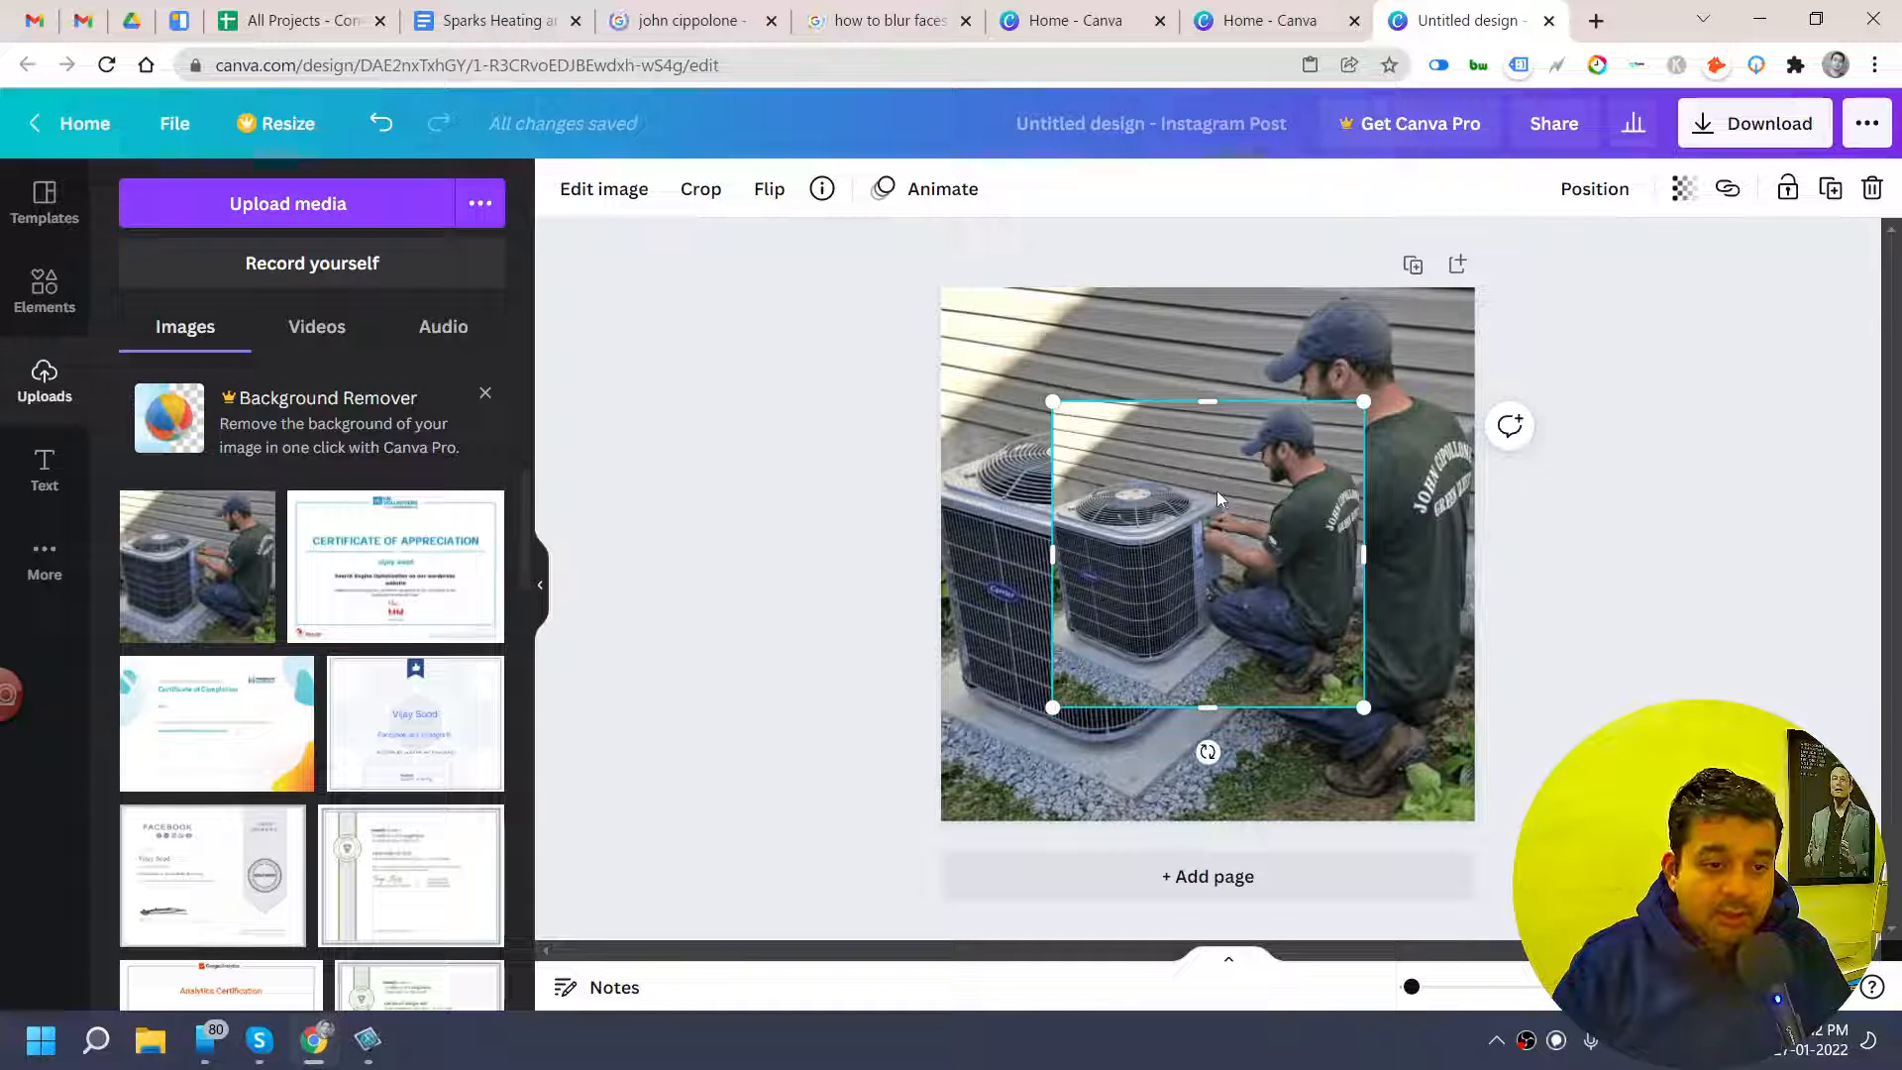
Set the added photo copy's blur to 28 and enlarge it to line up with the background photo
{"action": "left_click", "coordinate": [635, 194]}
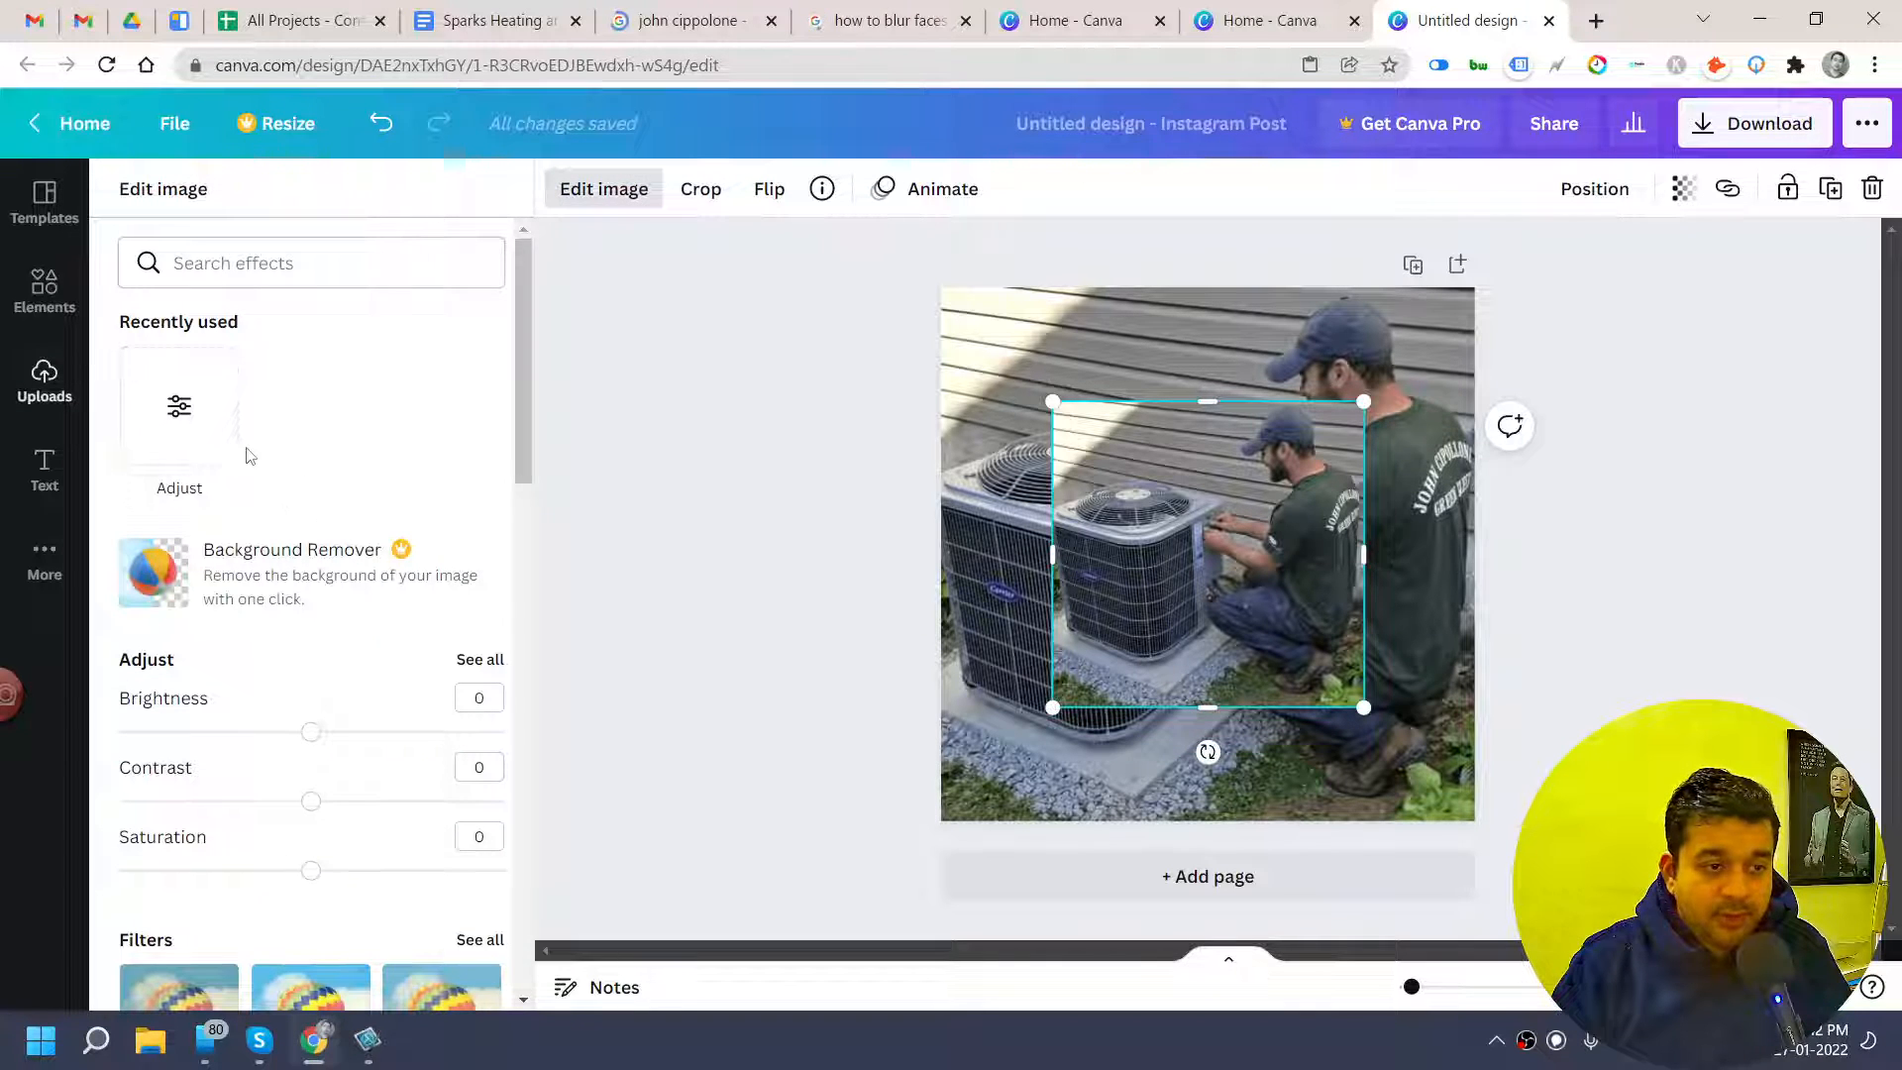
{"action": "left_click", "coordinate": [194, 424]}
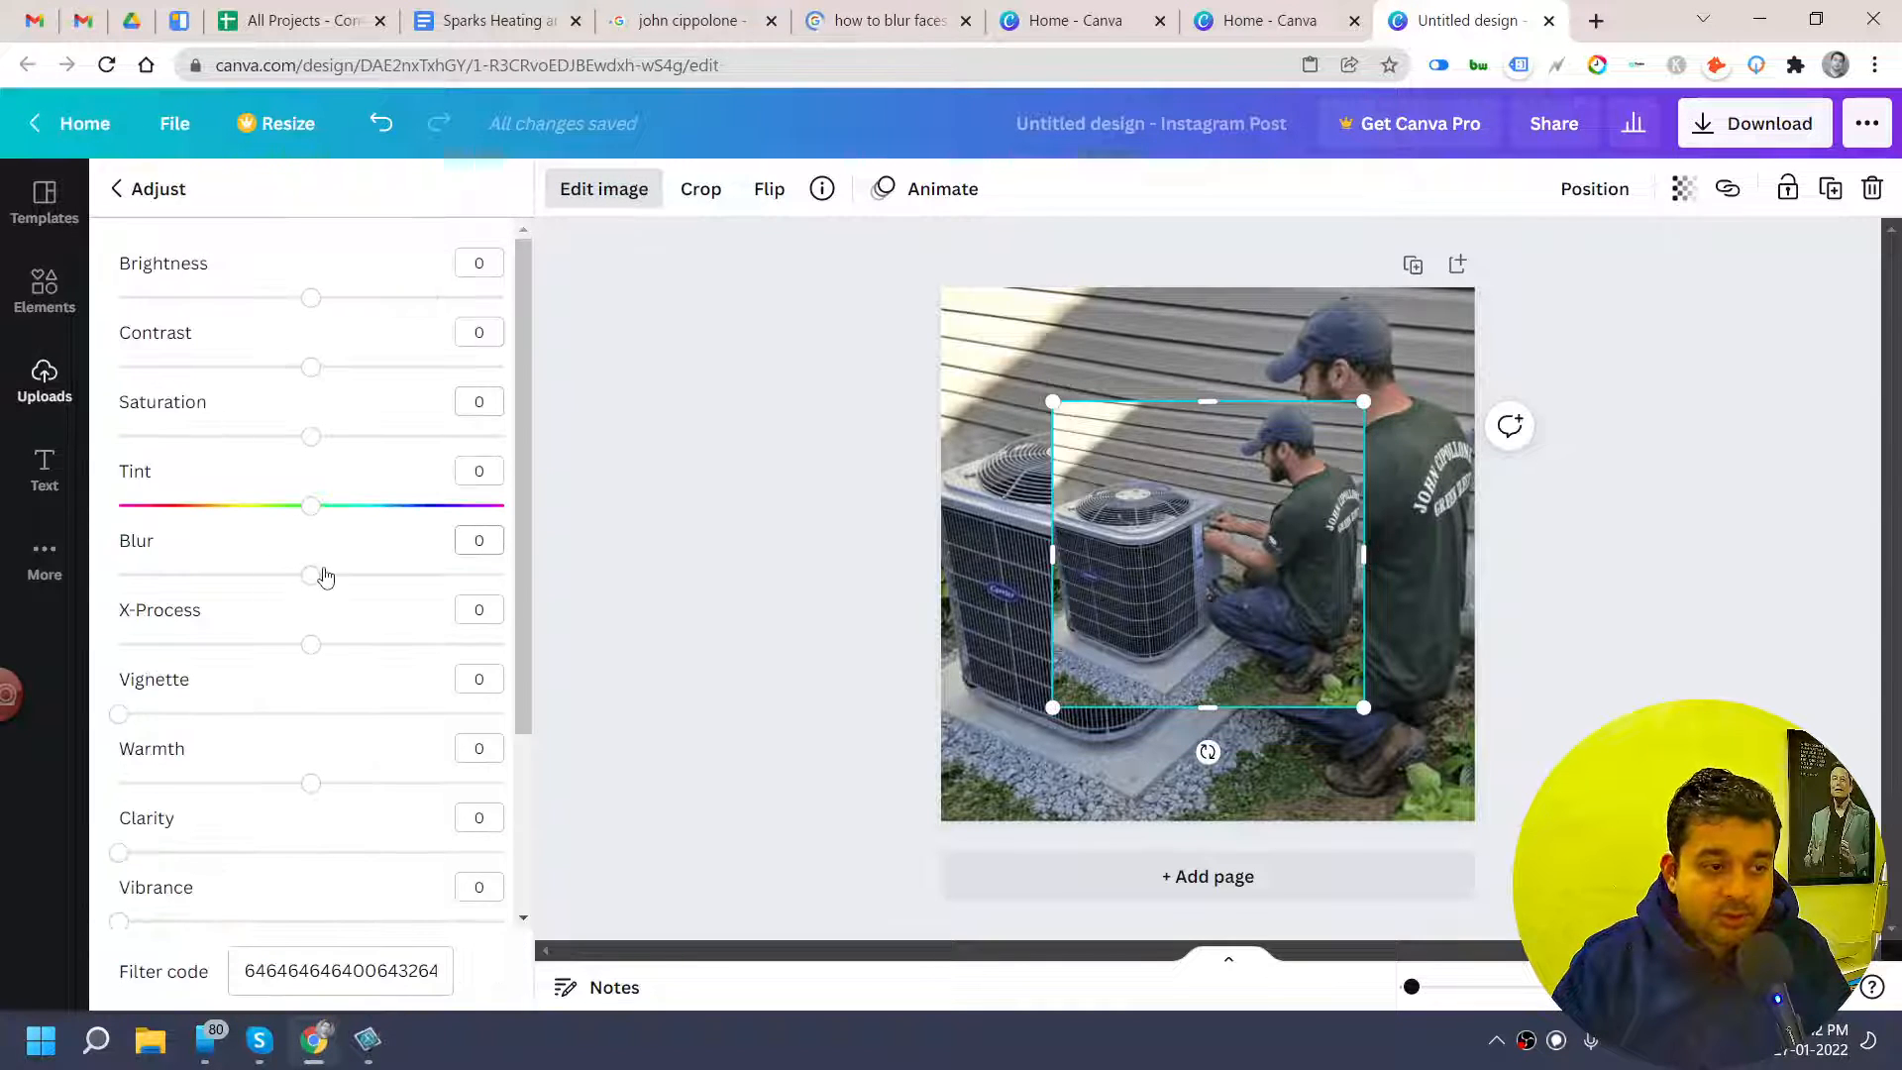
{"action": "left_click_drag", "start_coordinate": [313, 575], "coordinate": [367, 589]}
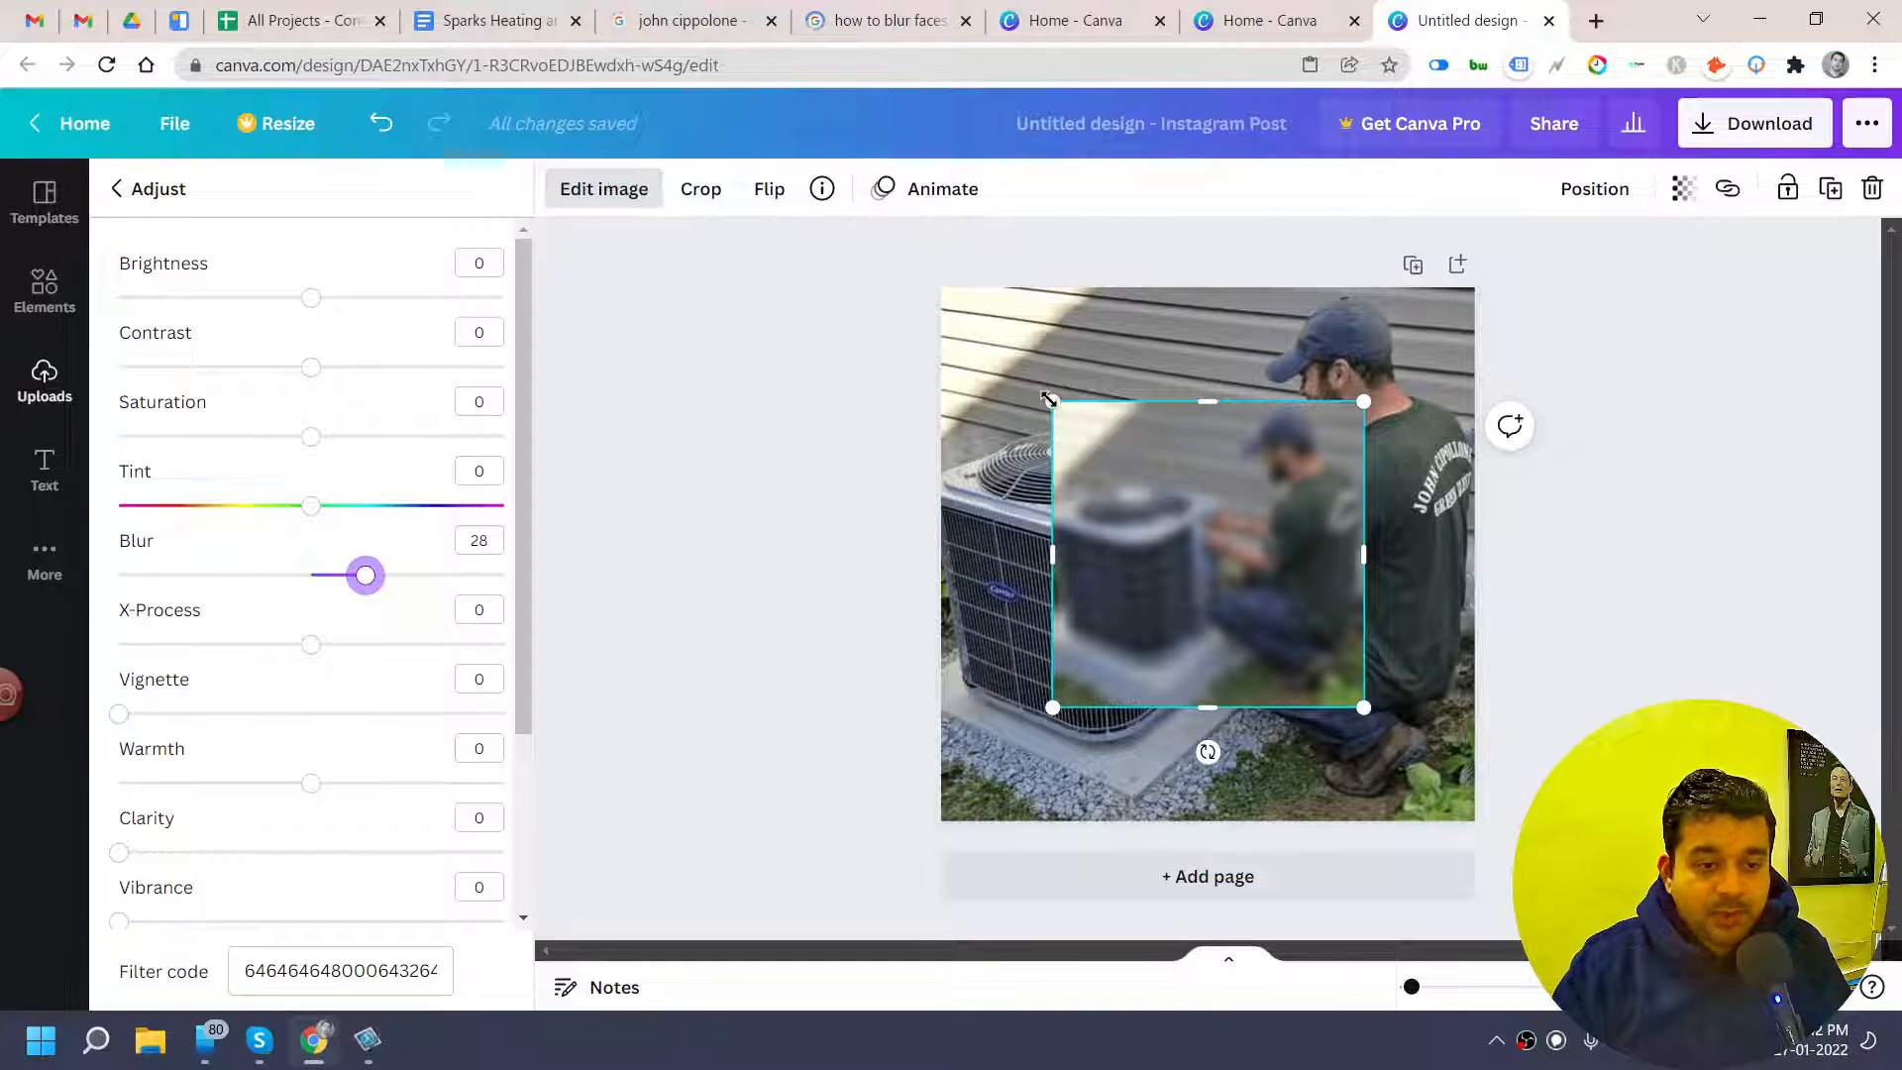
{"action": "left_click_drag", "start_coordinate": [1048, 399], "coordinate": [948, 299]}
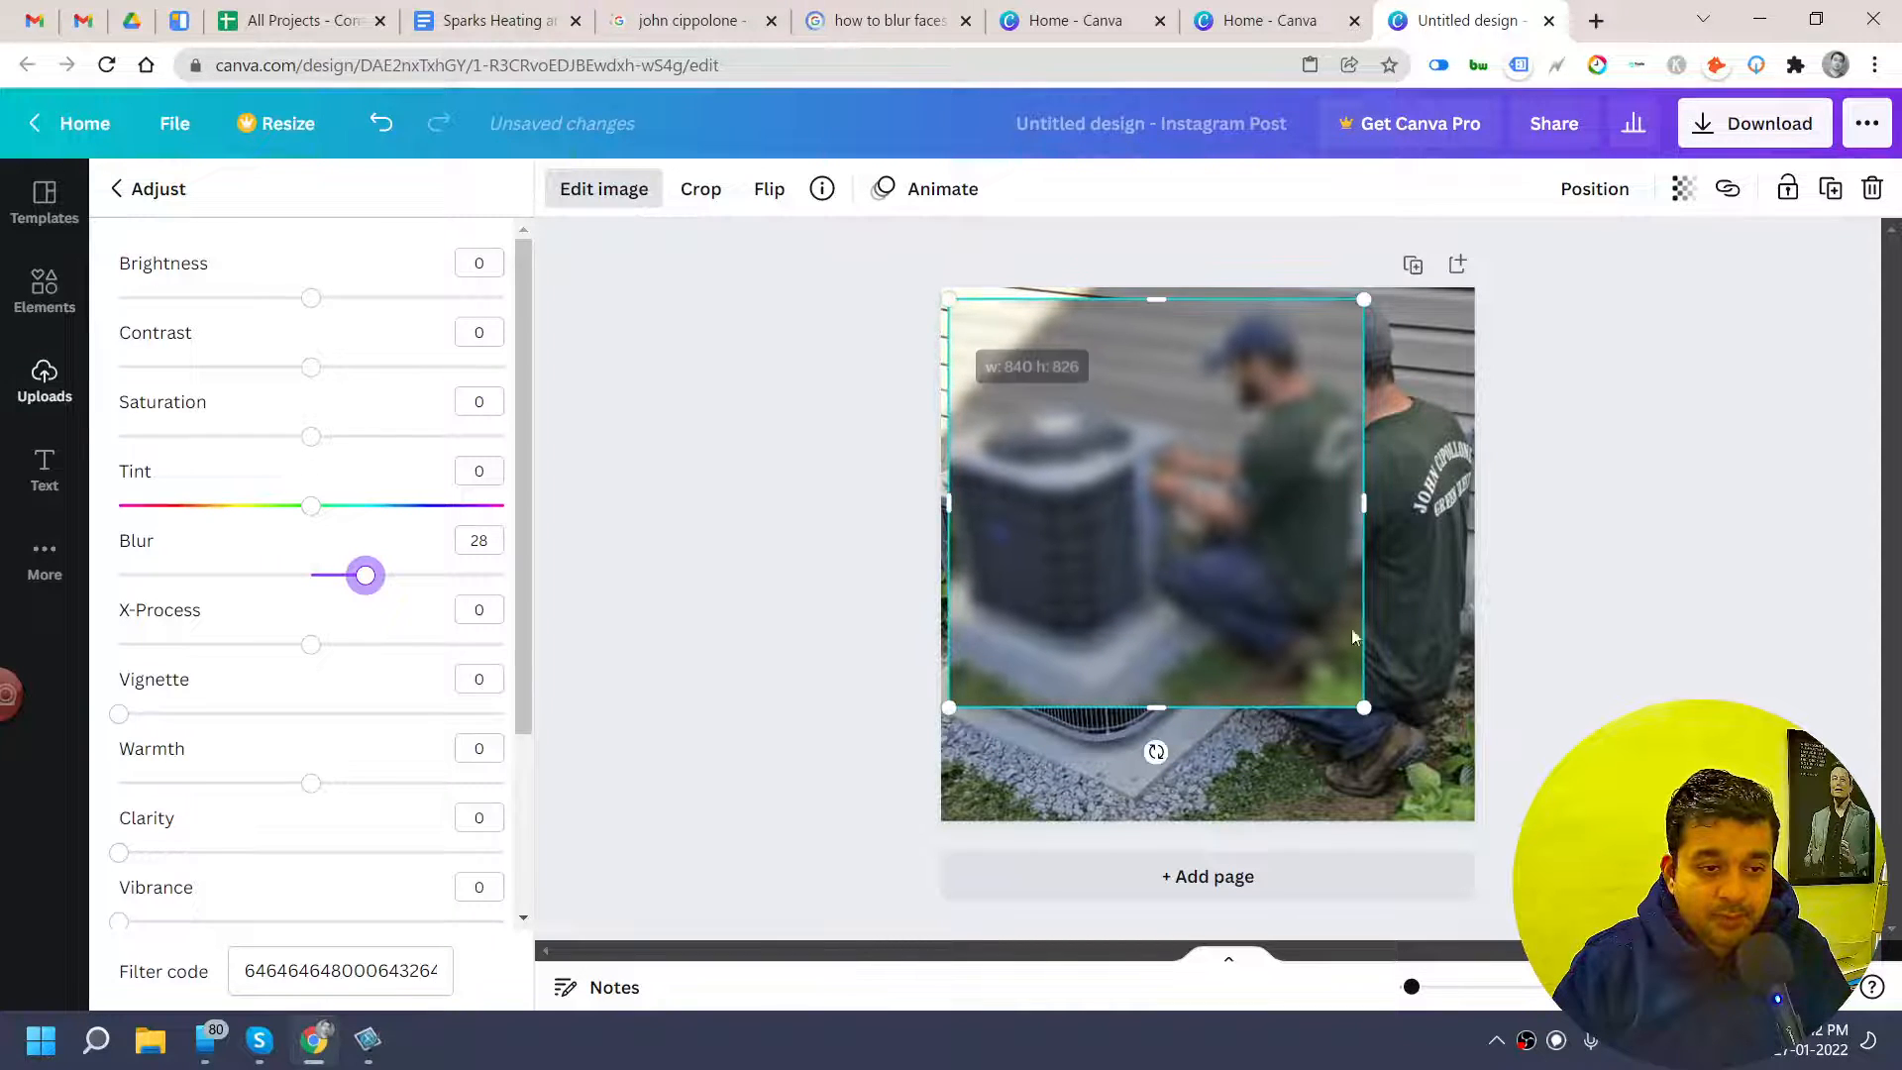
{"action": "left_click_drag", "start_coordinate": [1365, 696], "coordinate": [1480, 804]}
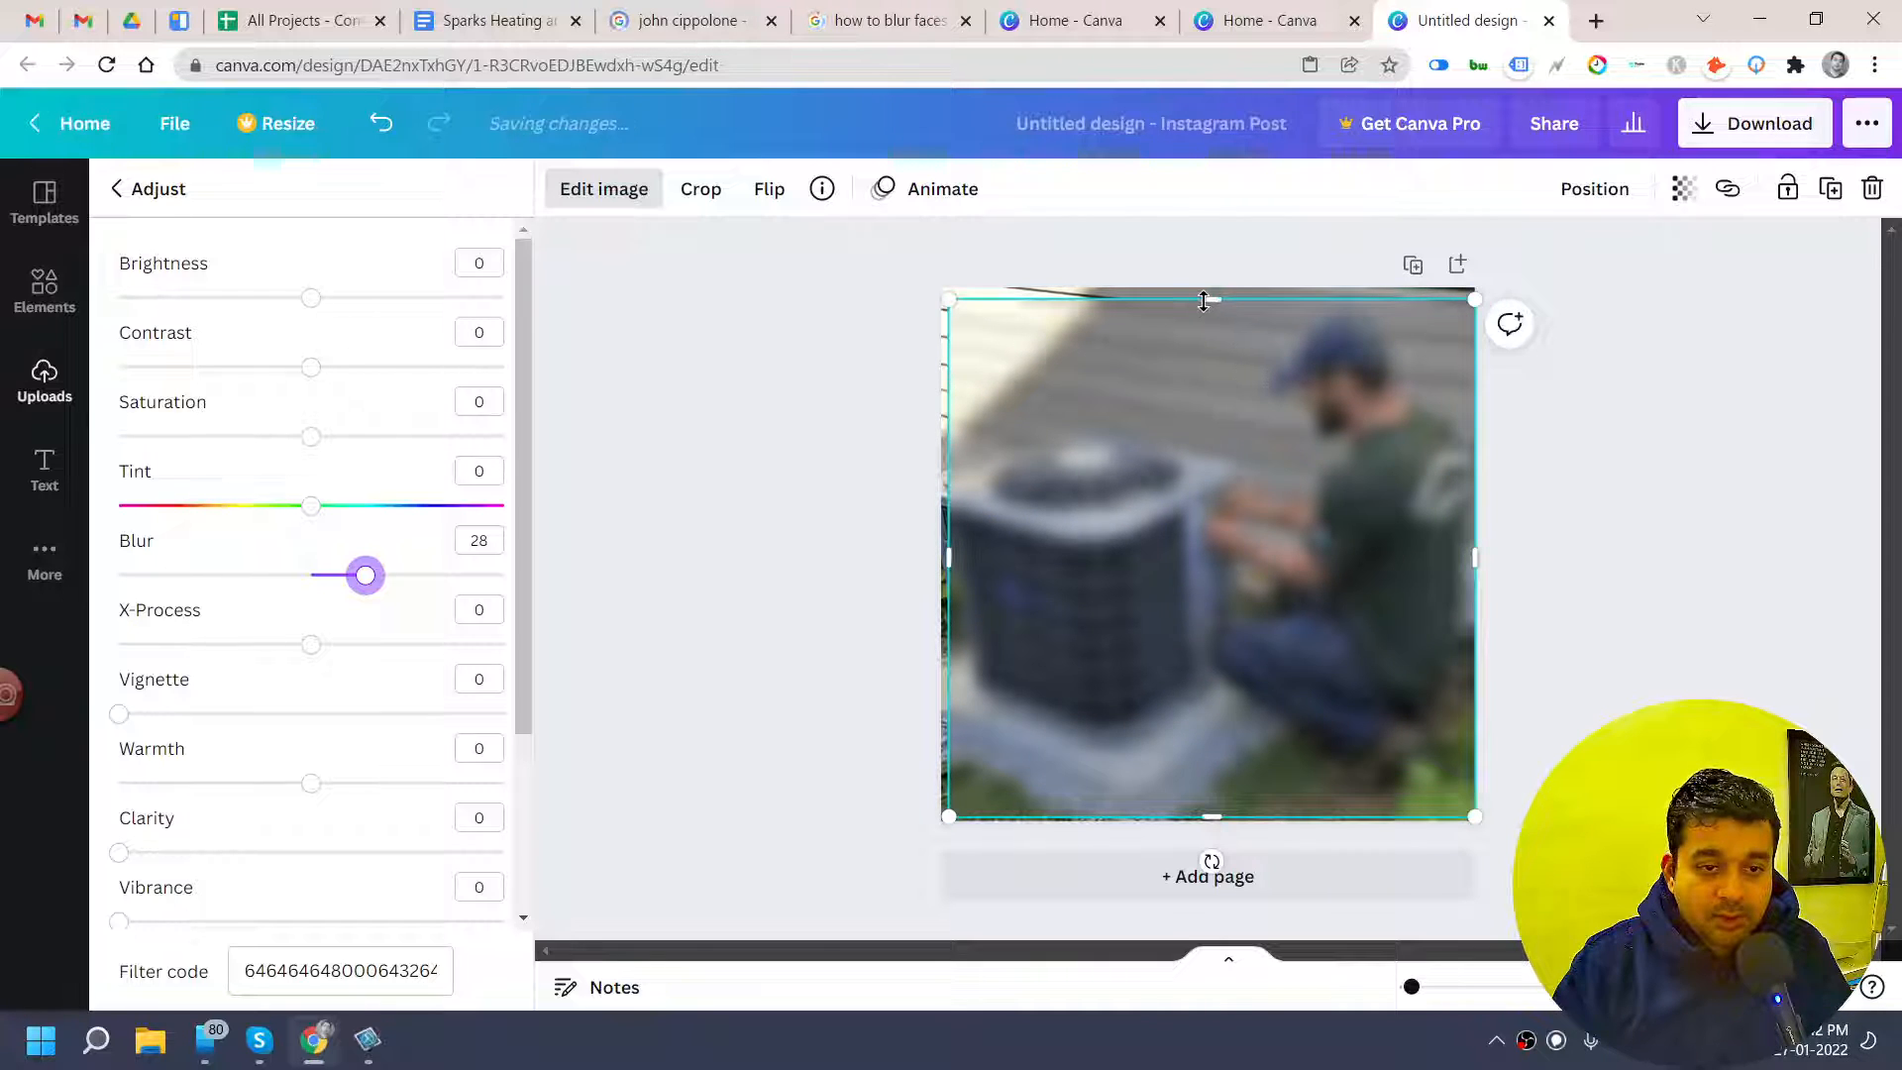
Crop the blurred photo copy down to a small patch covering only the lettering on the back of the technician's shirt
{"action": "left_click_drag", "start_coordinate": [1206, 300], "coordinate": [1219, 437]}
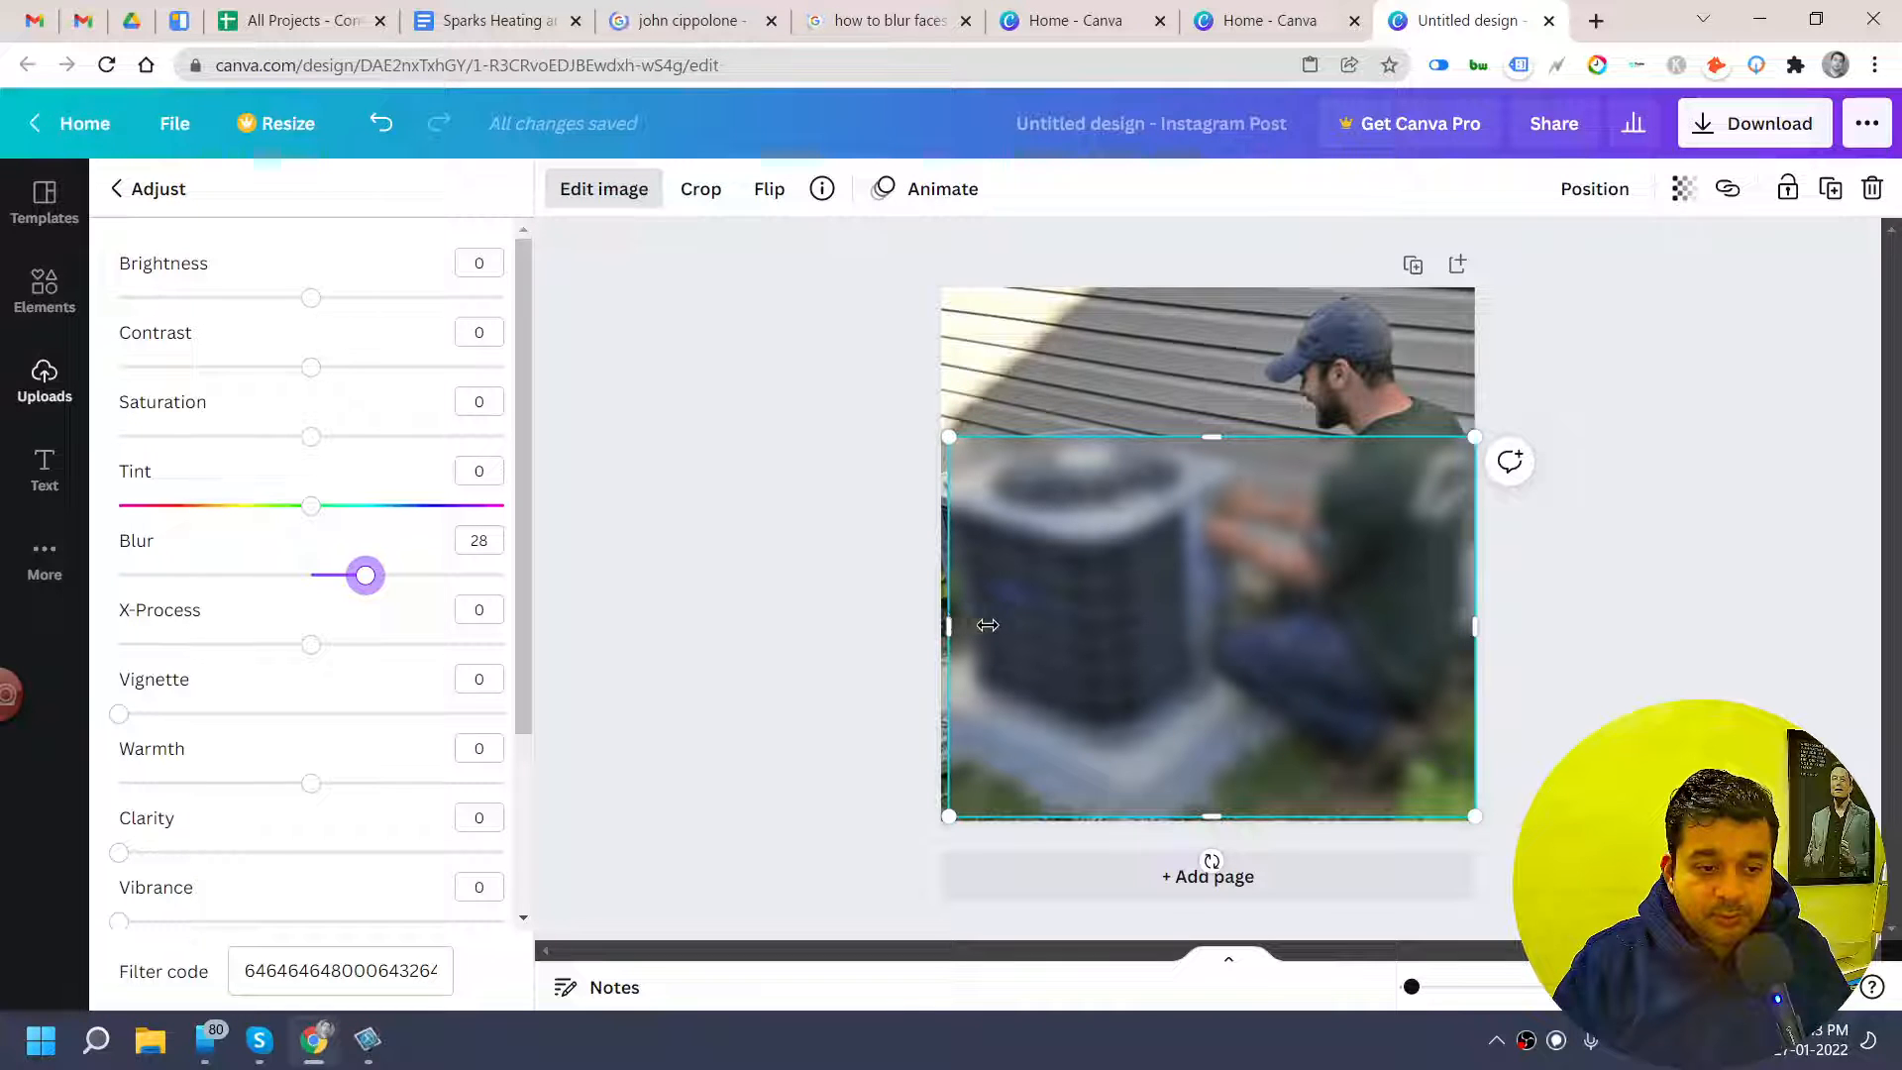
{"action": "left_click_drag", "start_coordinate": [948, 626], "coordinate": [1380, 635]}
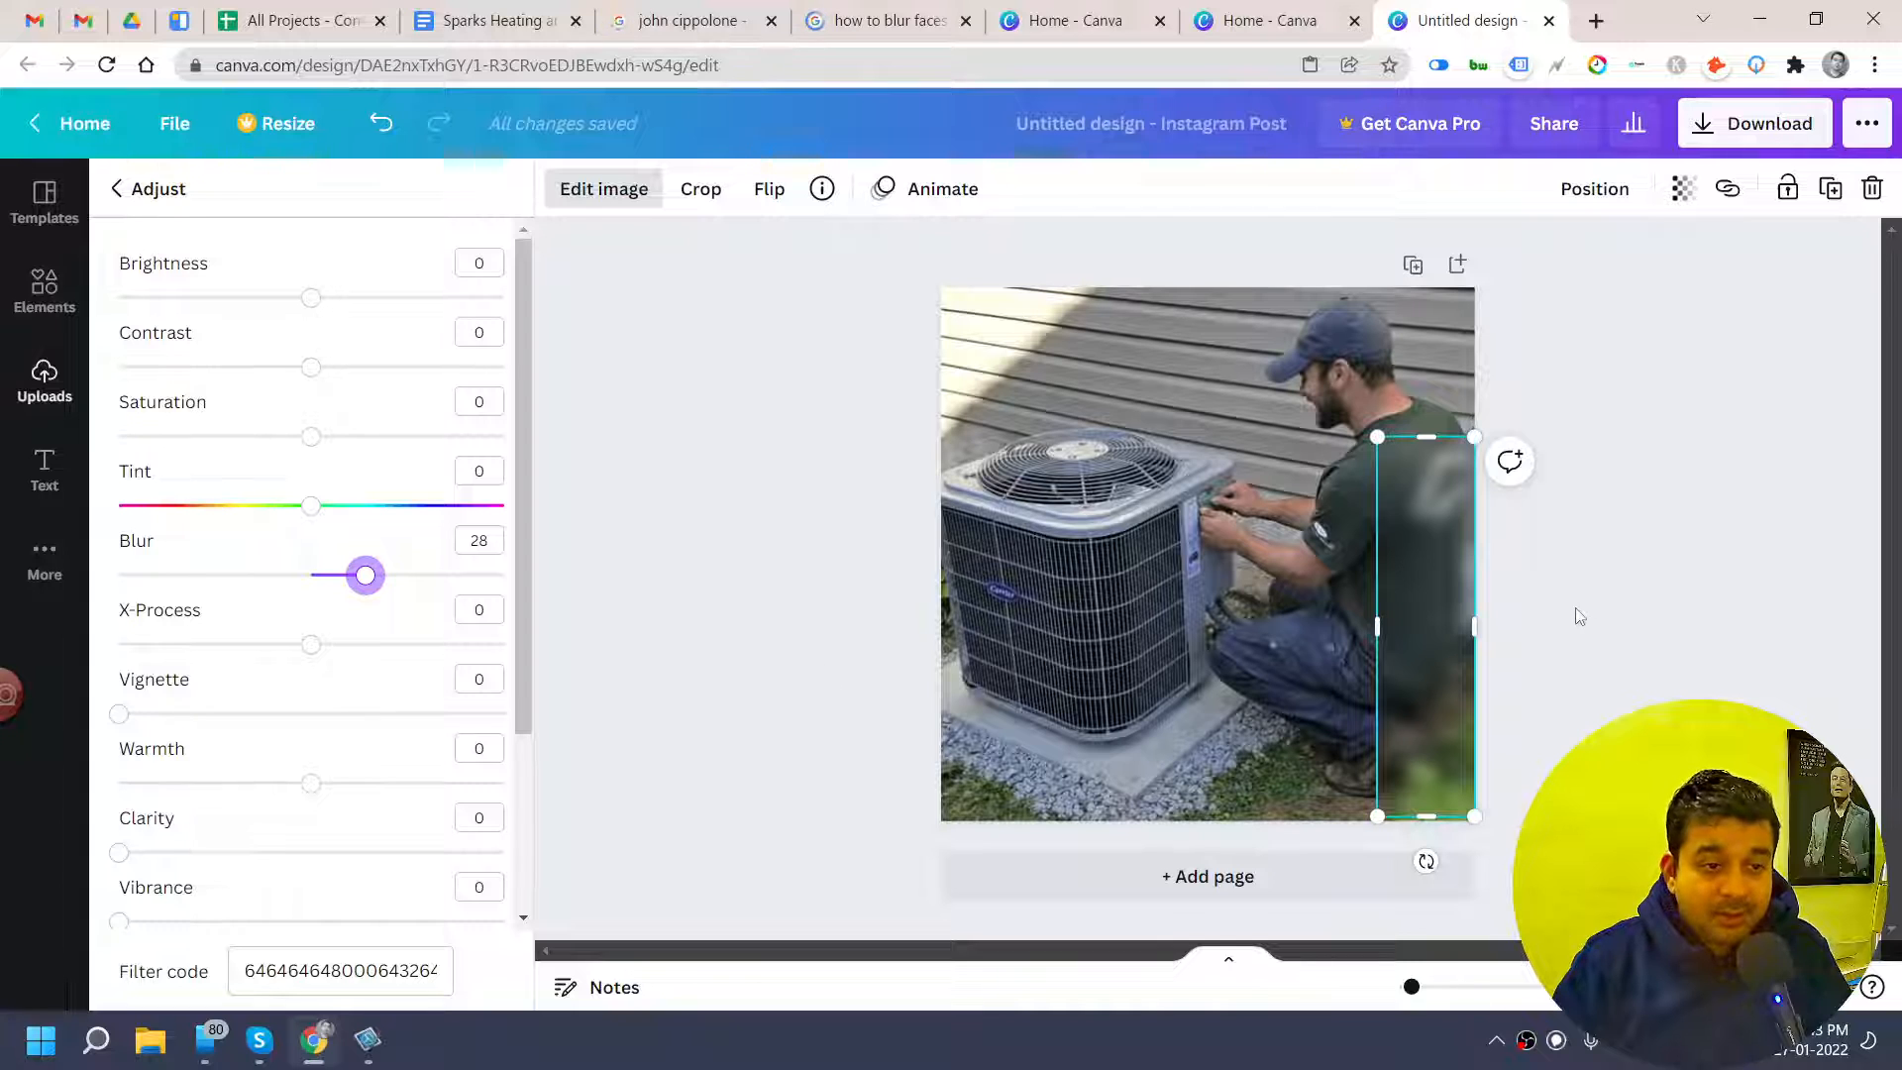
{"action": "left_click", "coordinate": [1416, 519]}
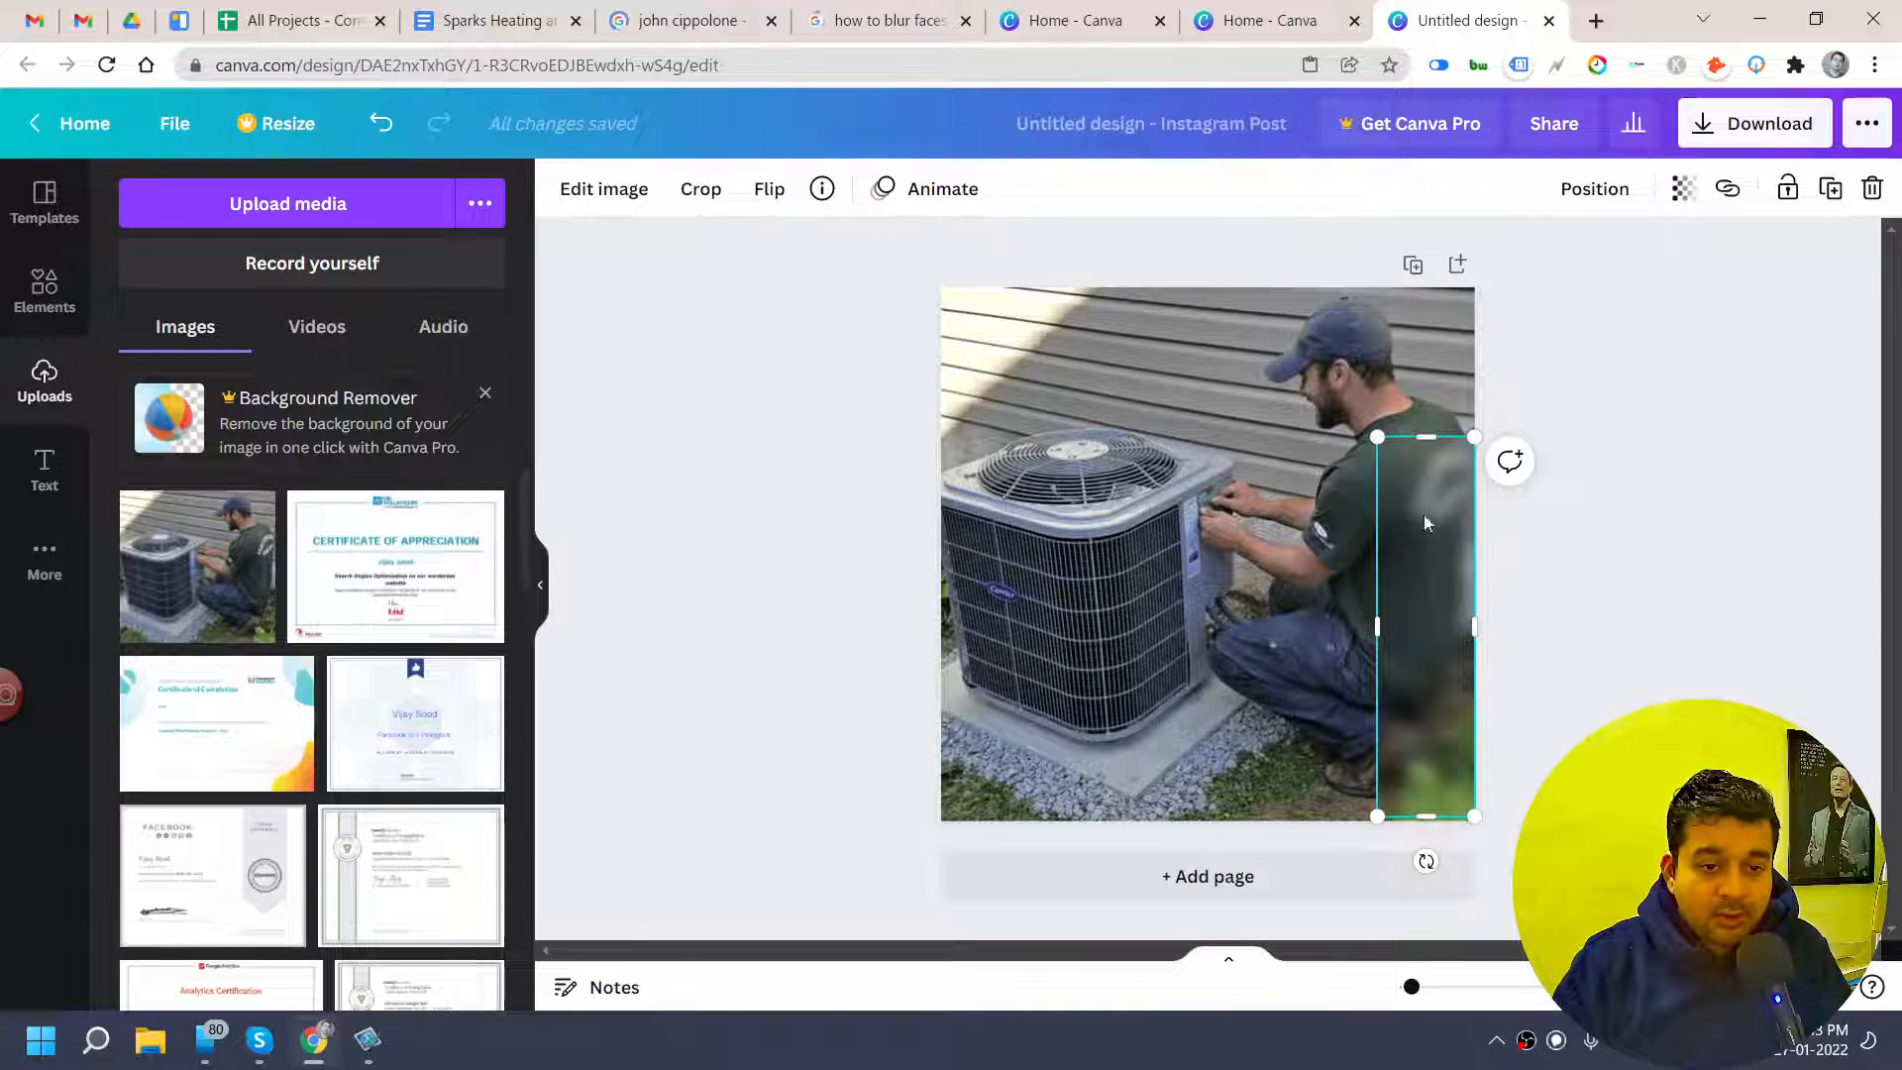
{"action": "left_click_drag", "start_coordinate": [1428, 817], "coordinate": [1395, 482]}
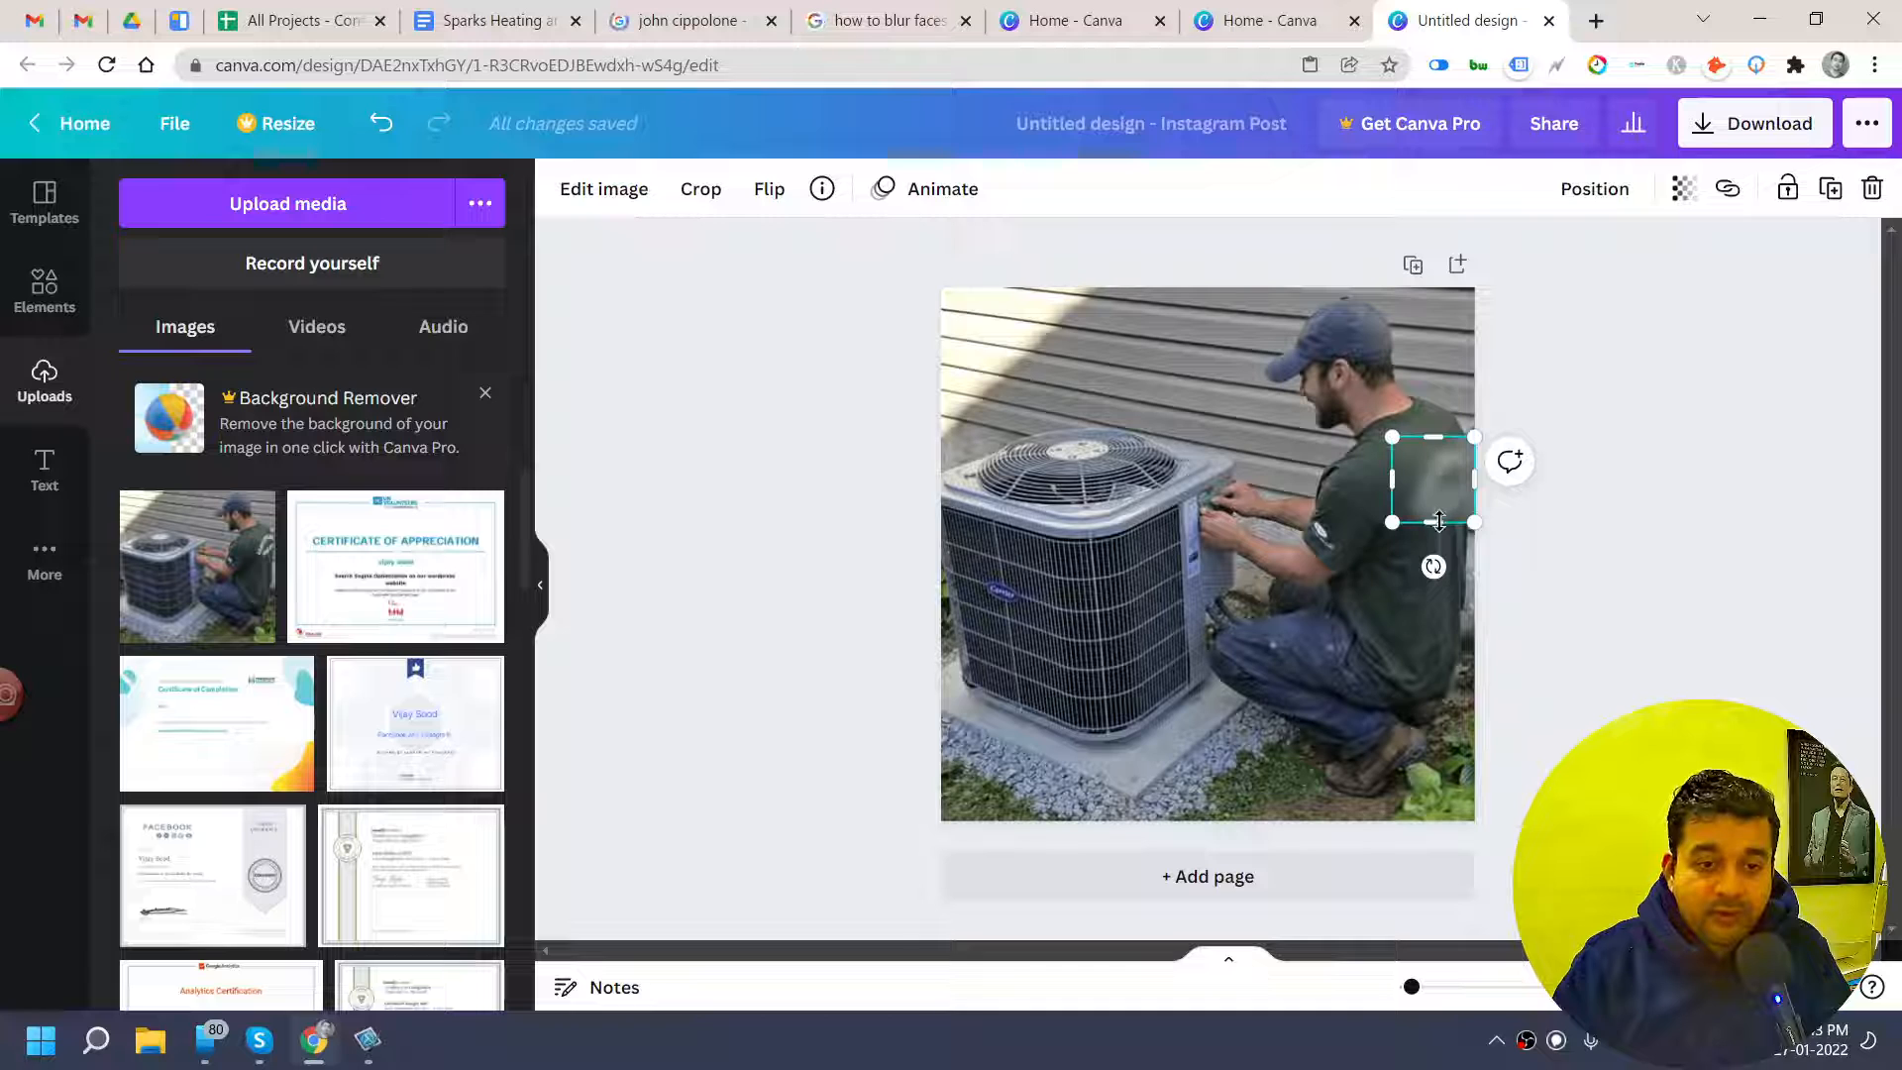
{"action": "left_click_drag", "start_coordinate": [1439, 521], "coordinate": [1439, 532]}
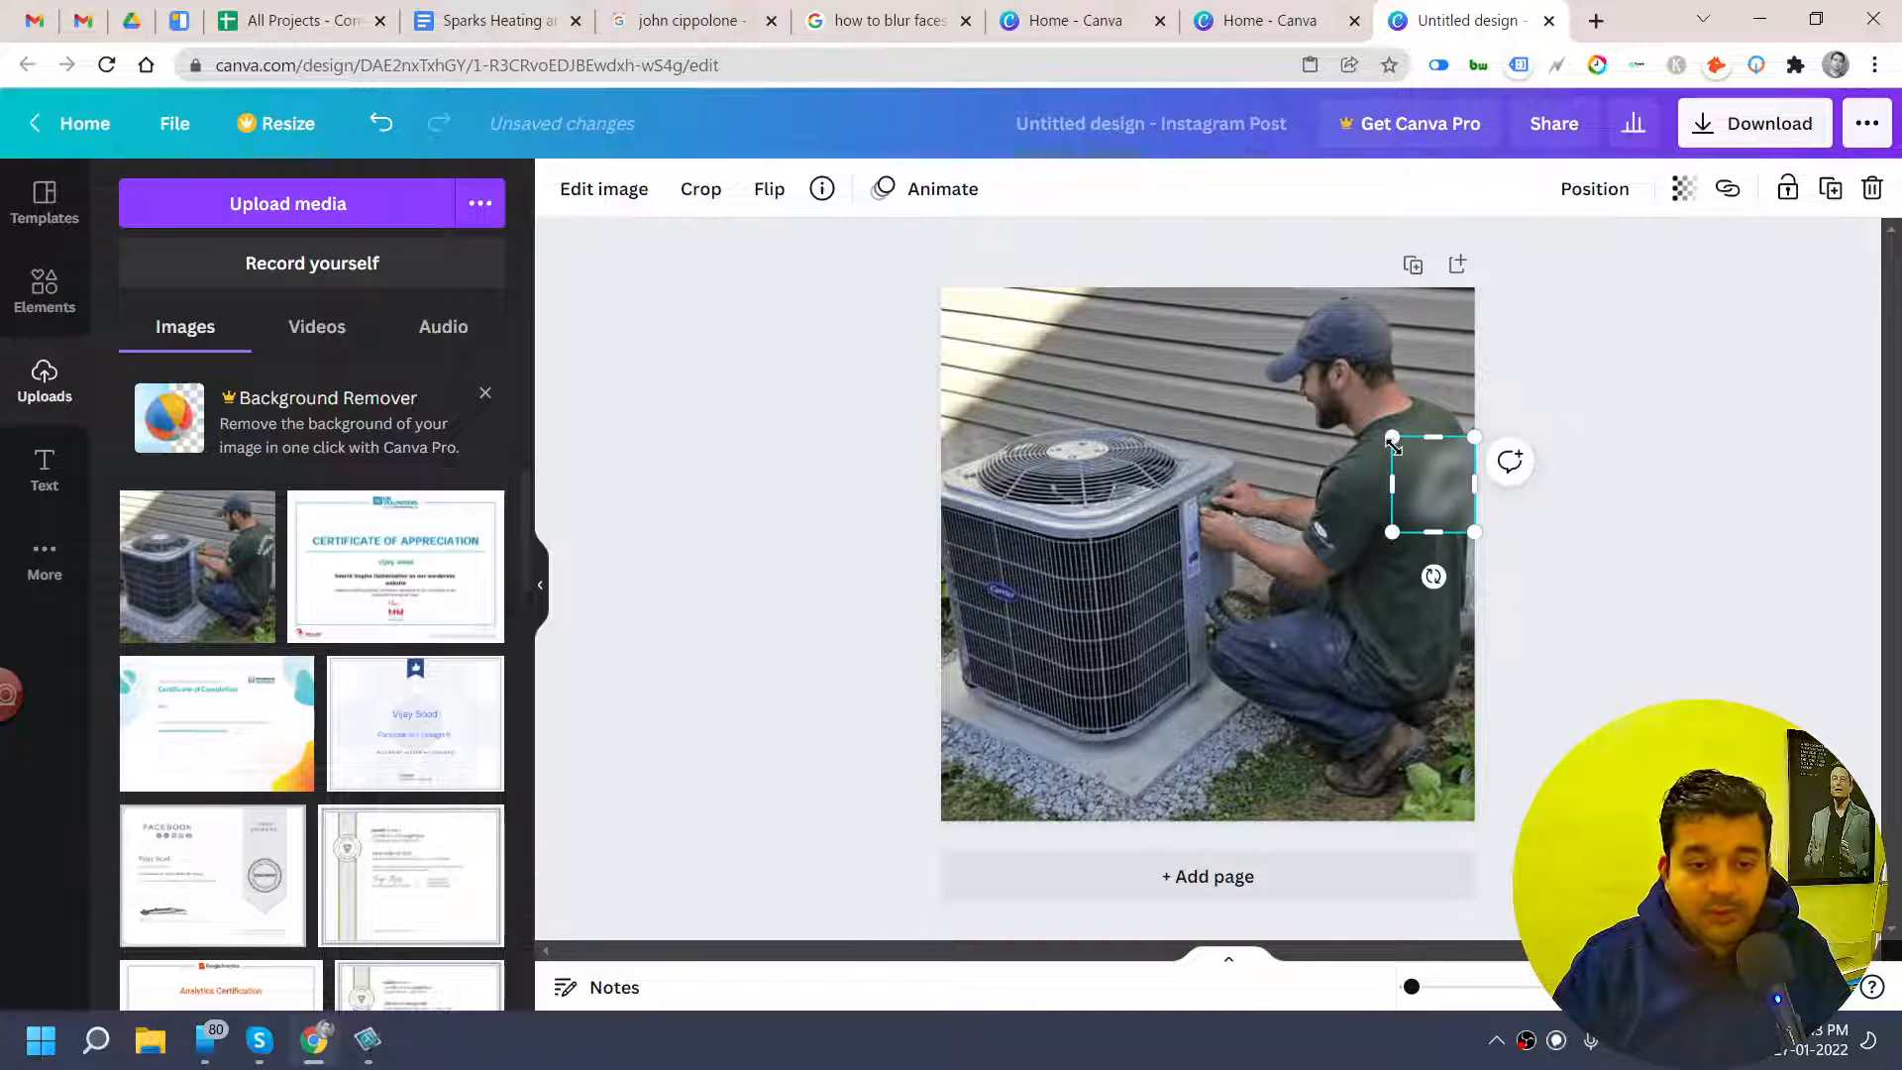
{"action": "mouse_move", "coordinate": [1392, 438]}
{"action": "left_mouse_down"}
{"action": "mouse_move", "coordinate": [1406, 450]}
{"action": "mouse_move", "coordinate": [1392, 437]}
{"action": "left_mouse_up"}
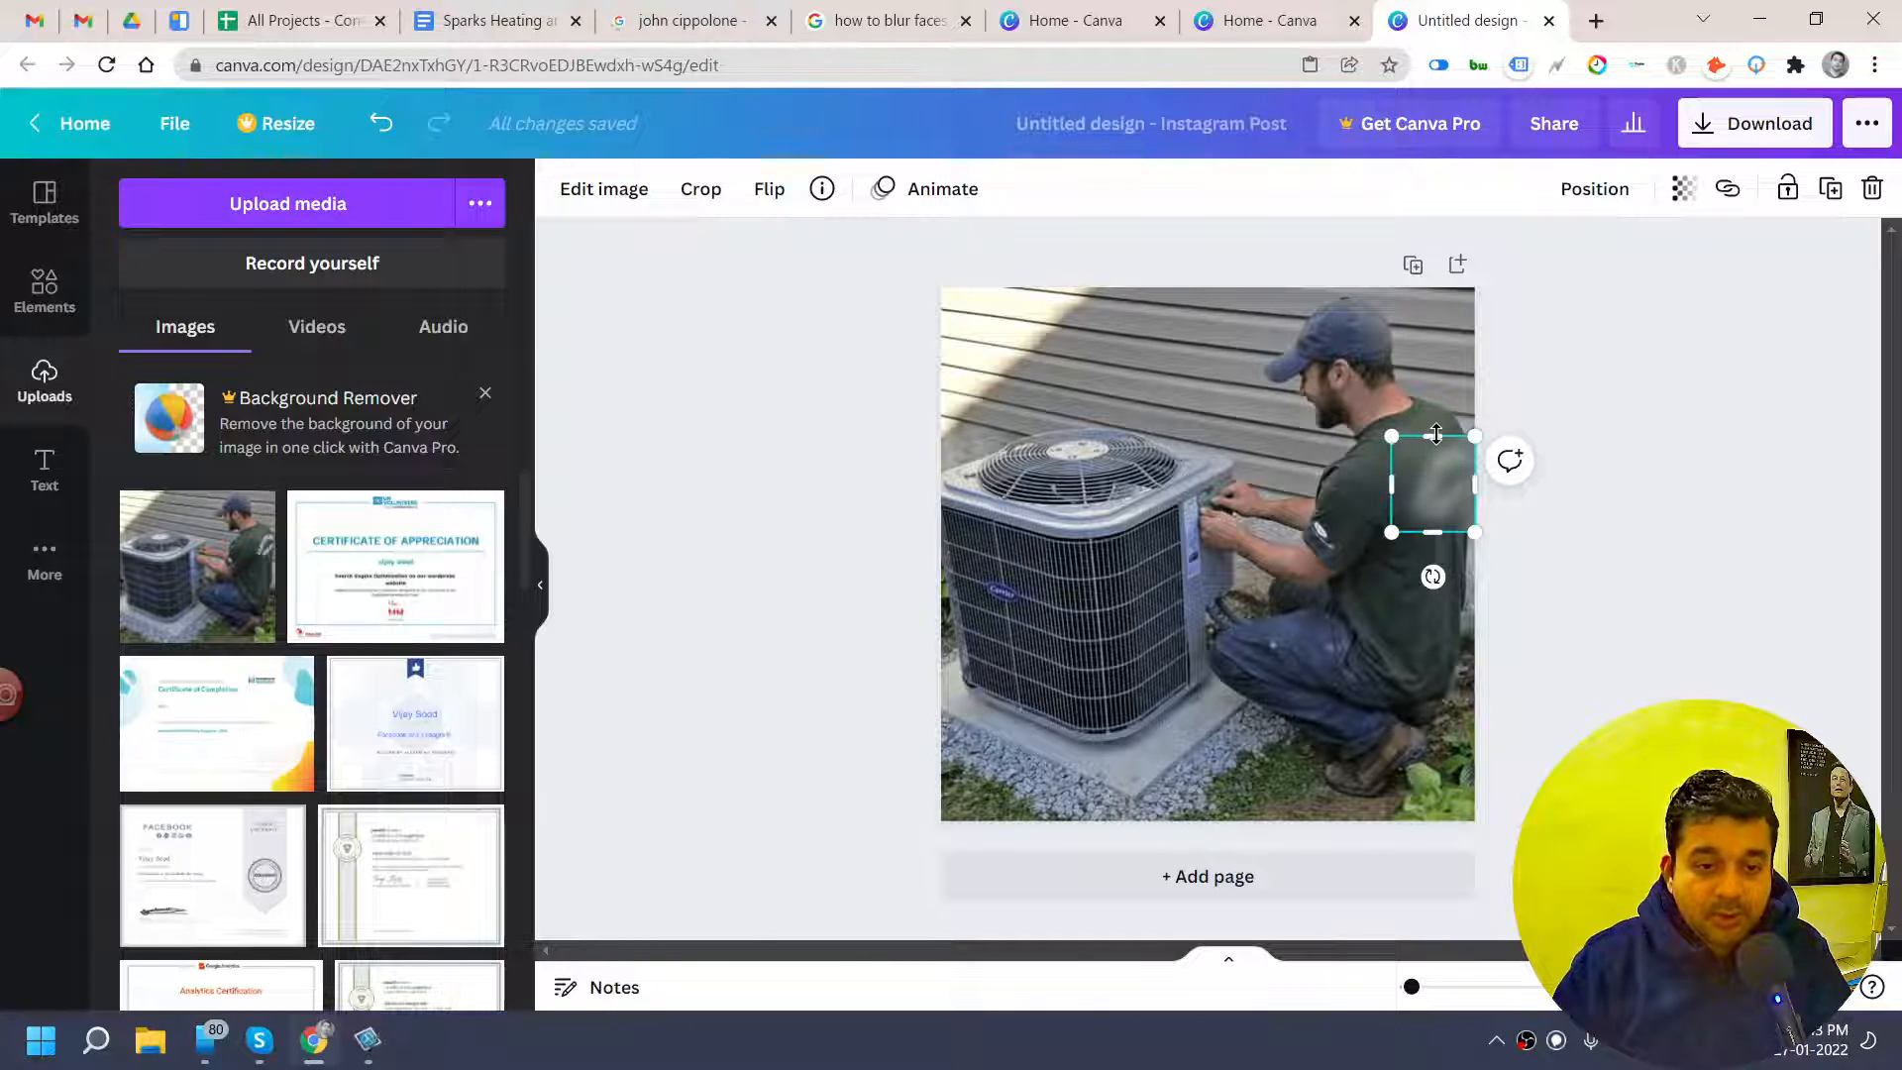
{"action": "left_click_drag", "start_coordinate": [1436, 434], "coordinate": [1410, 490]}
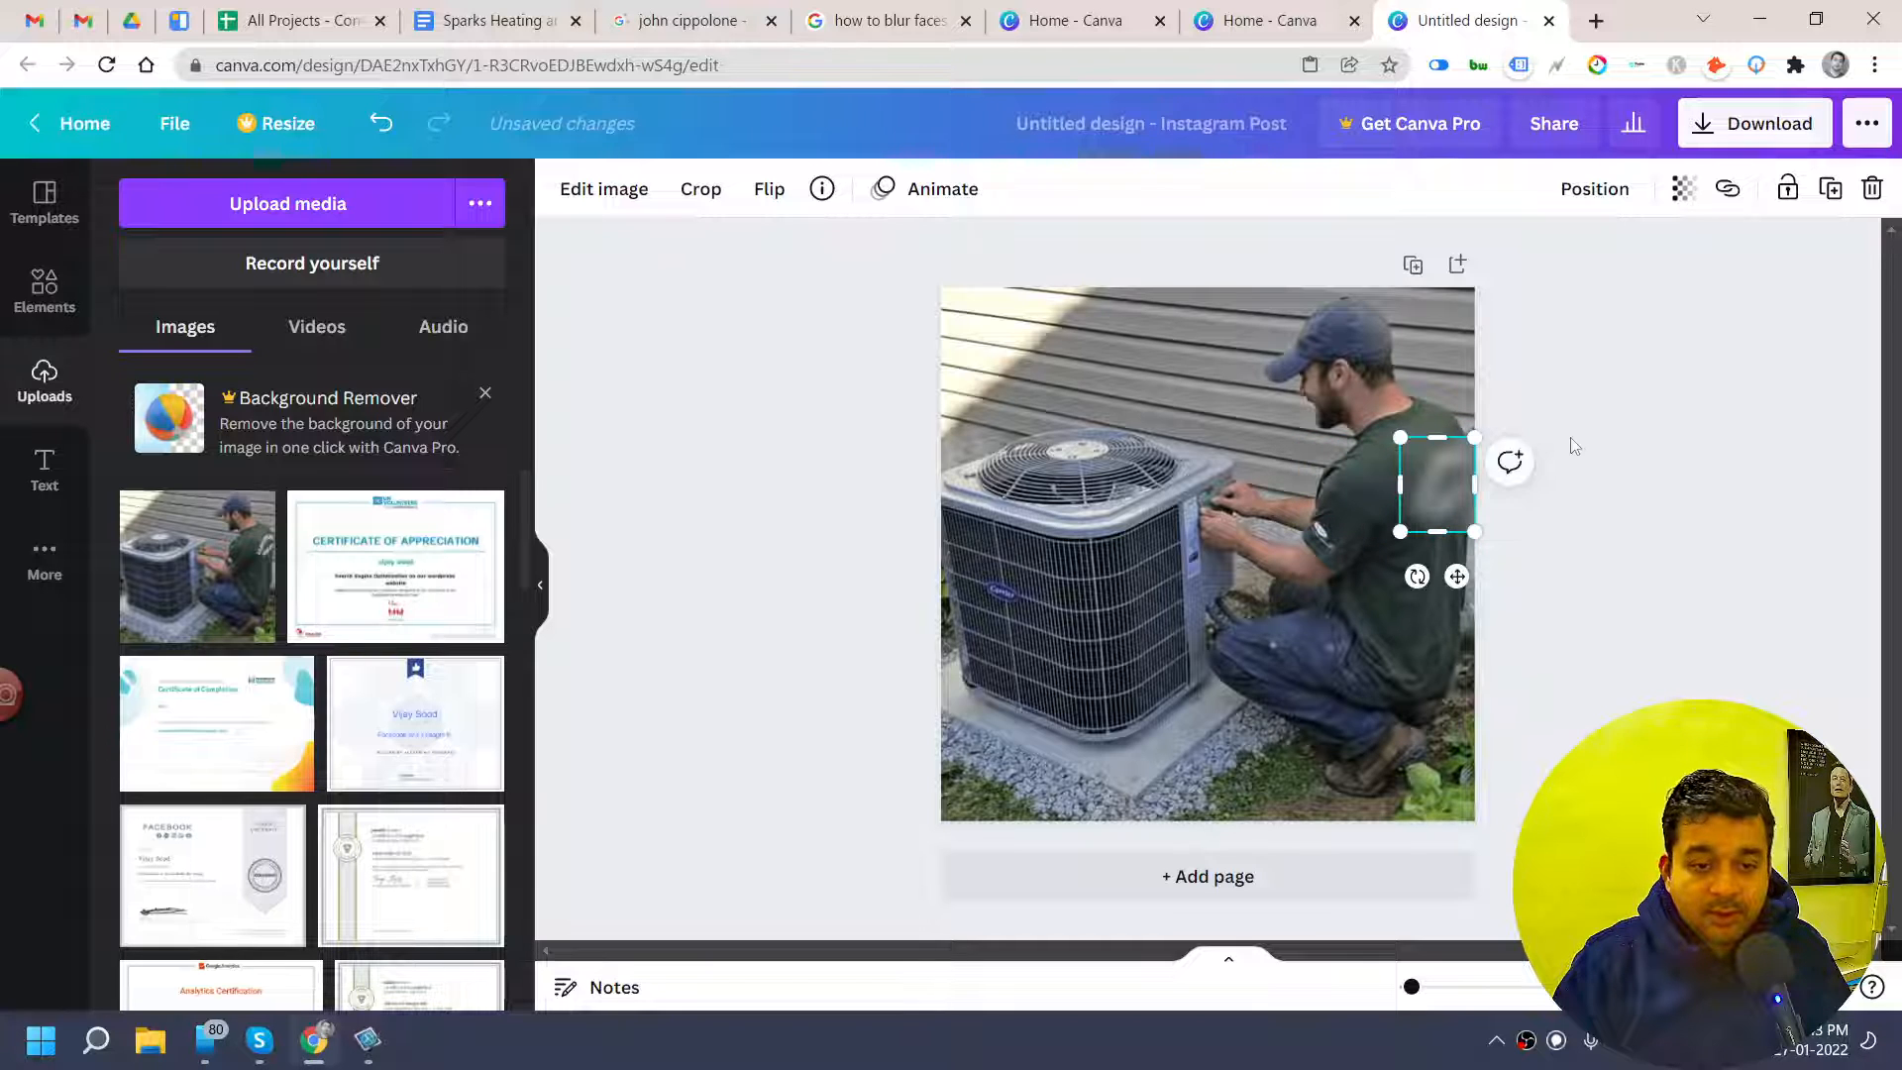
{"action": "left_click", "coordinate": [1566, 437]}
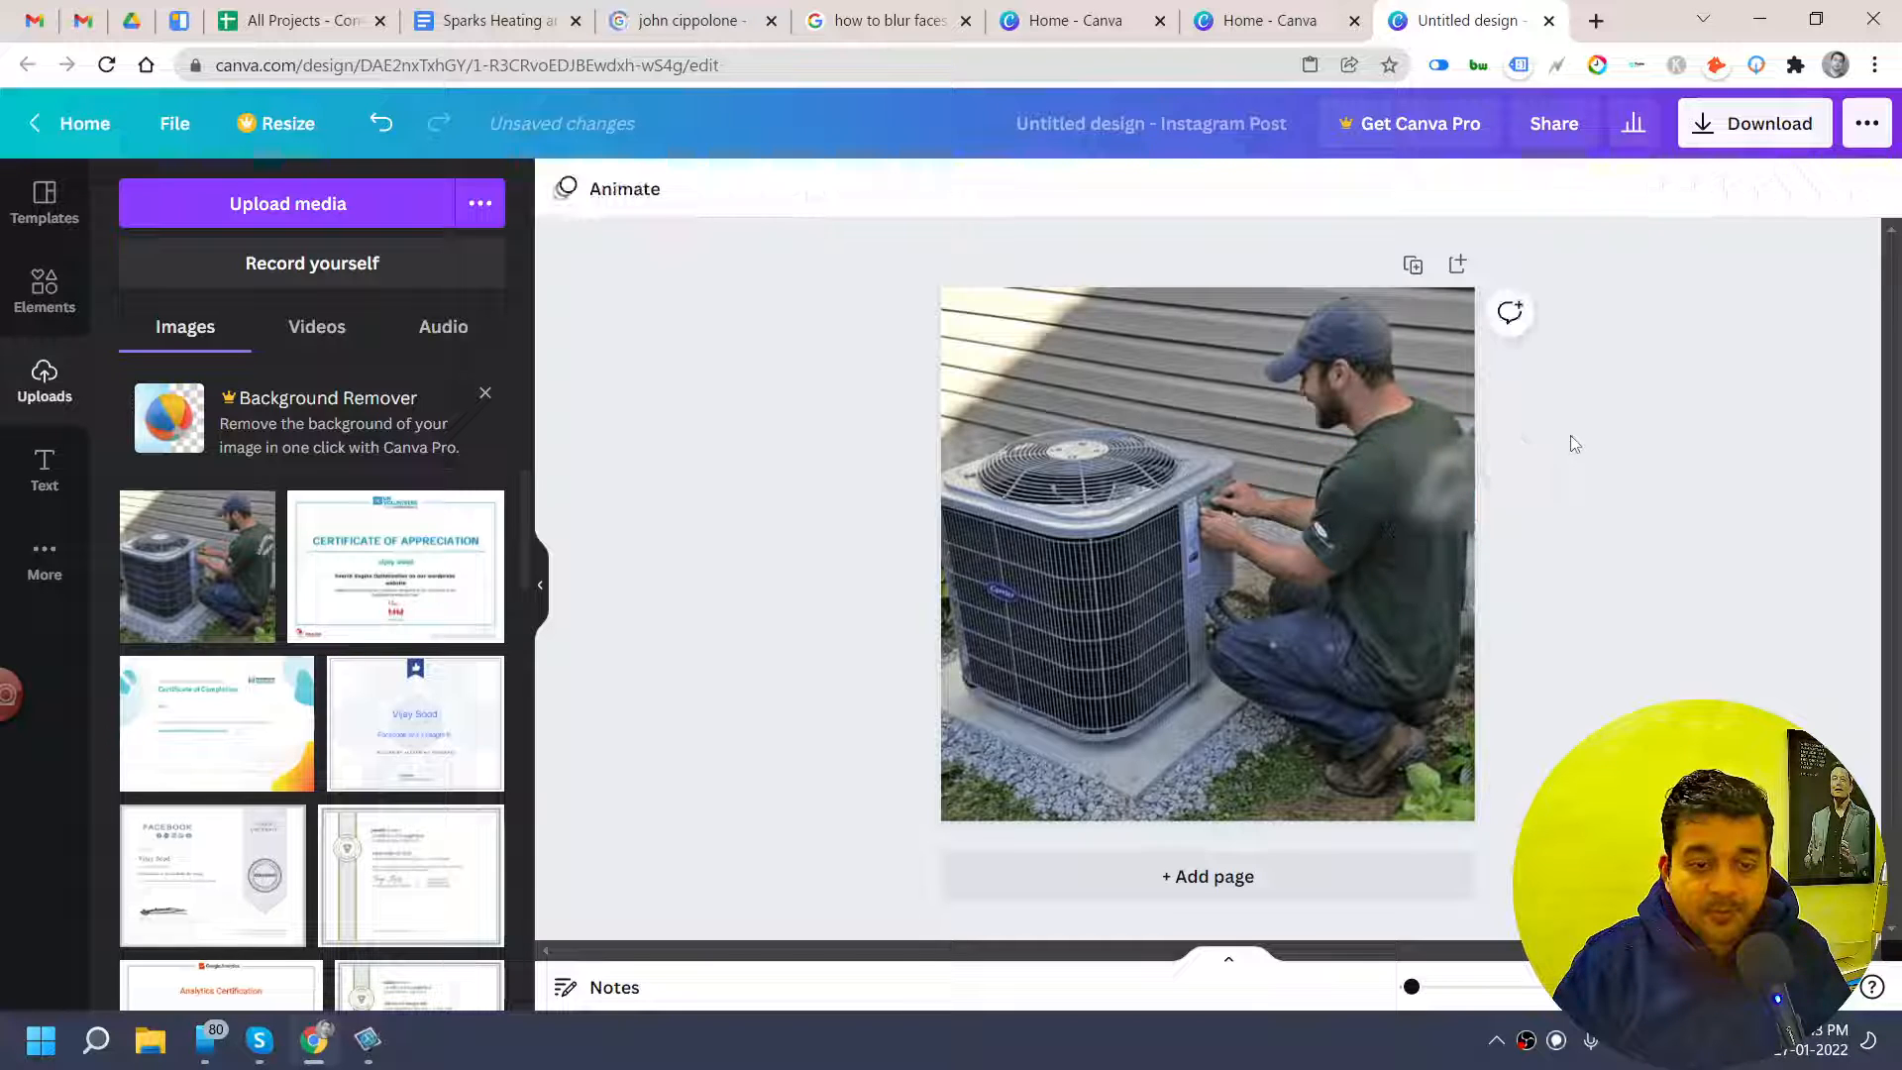
Fine-tune the blurred patch's edges over the shirt lettering to about 169 wide by 192 high
{"action": "left_click", "coordinate": [1449, 479]}
{"action": "left_click_drag", "start_coordinate": [1470, 482], "coordinate": [1449, 448]}
{"action": "left_click", "coordinate": [1611, 464]}
{"action": "left_click", "coordinate": [1468, 482]}
{"action": "left_click", "coordinate": [1710, 522]}
{"action": "left_click", "coordinate": [1452, 441]}
{"action": "left_click", "coordinate": [1638, 462]}
{"action": "left_click", "coordinate": [1443, 460]}
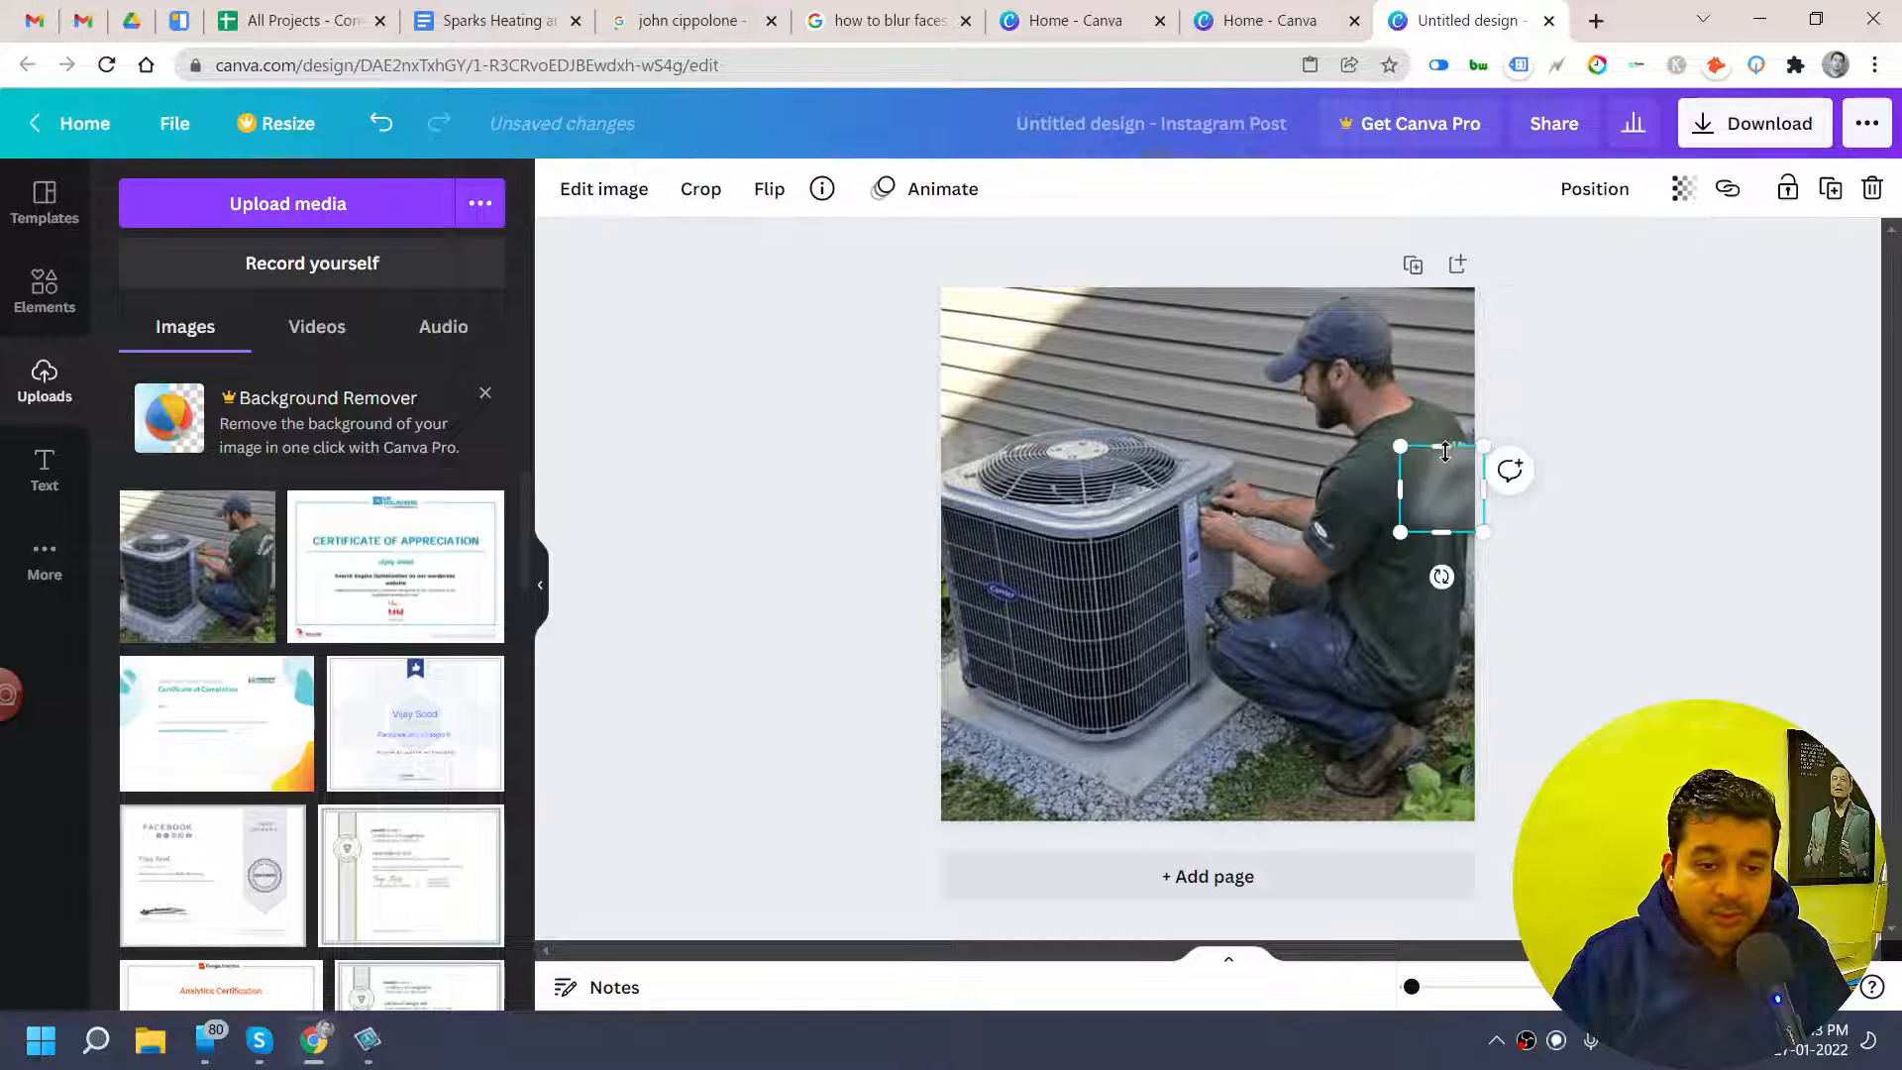
{"action": "left_click_drag", "start_coordinate": [1447, 442], "coordinate": [1448, 428]}
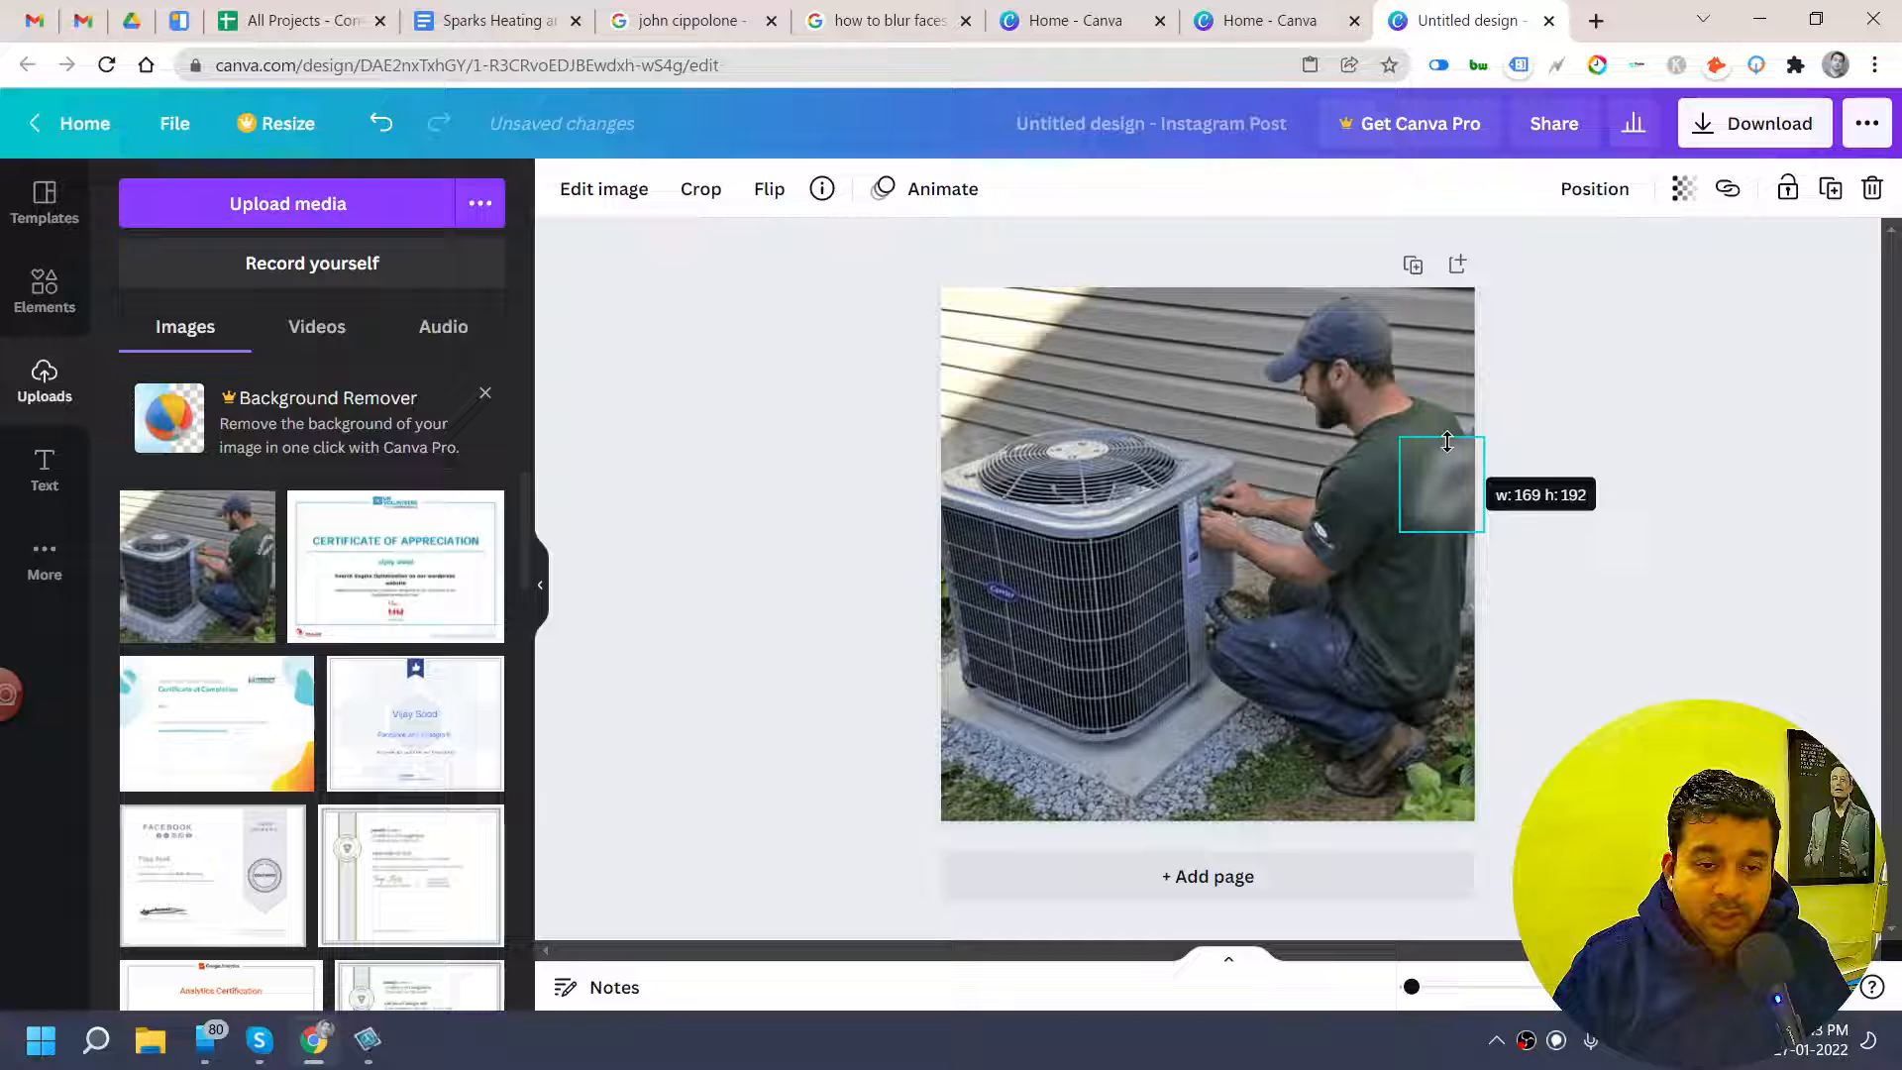
{"action": "left_click", "coordinate": [1677, 456]}
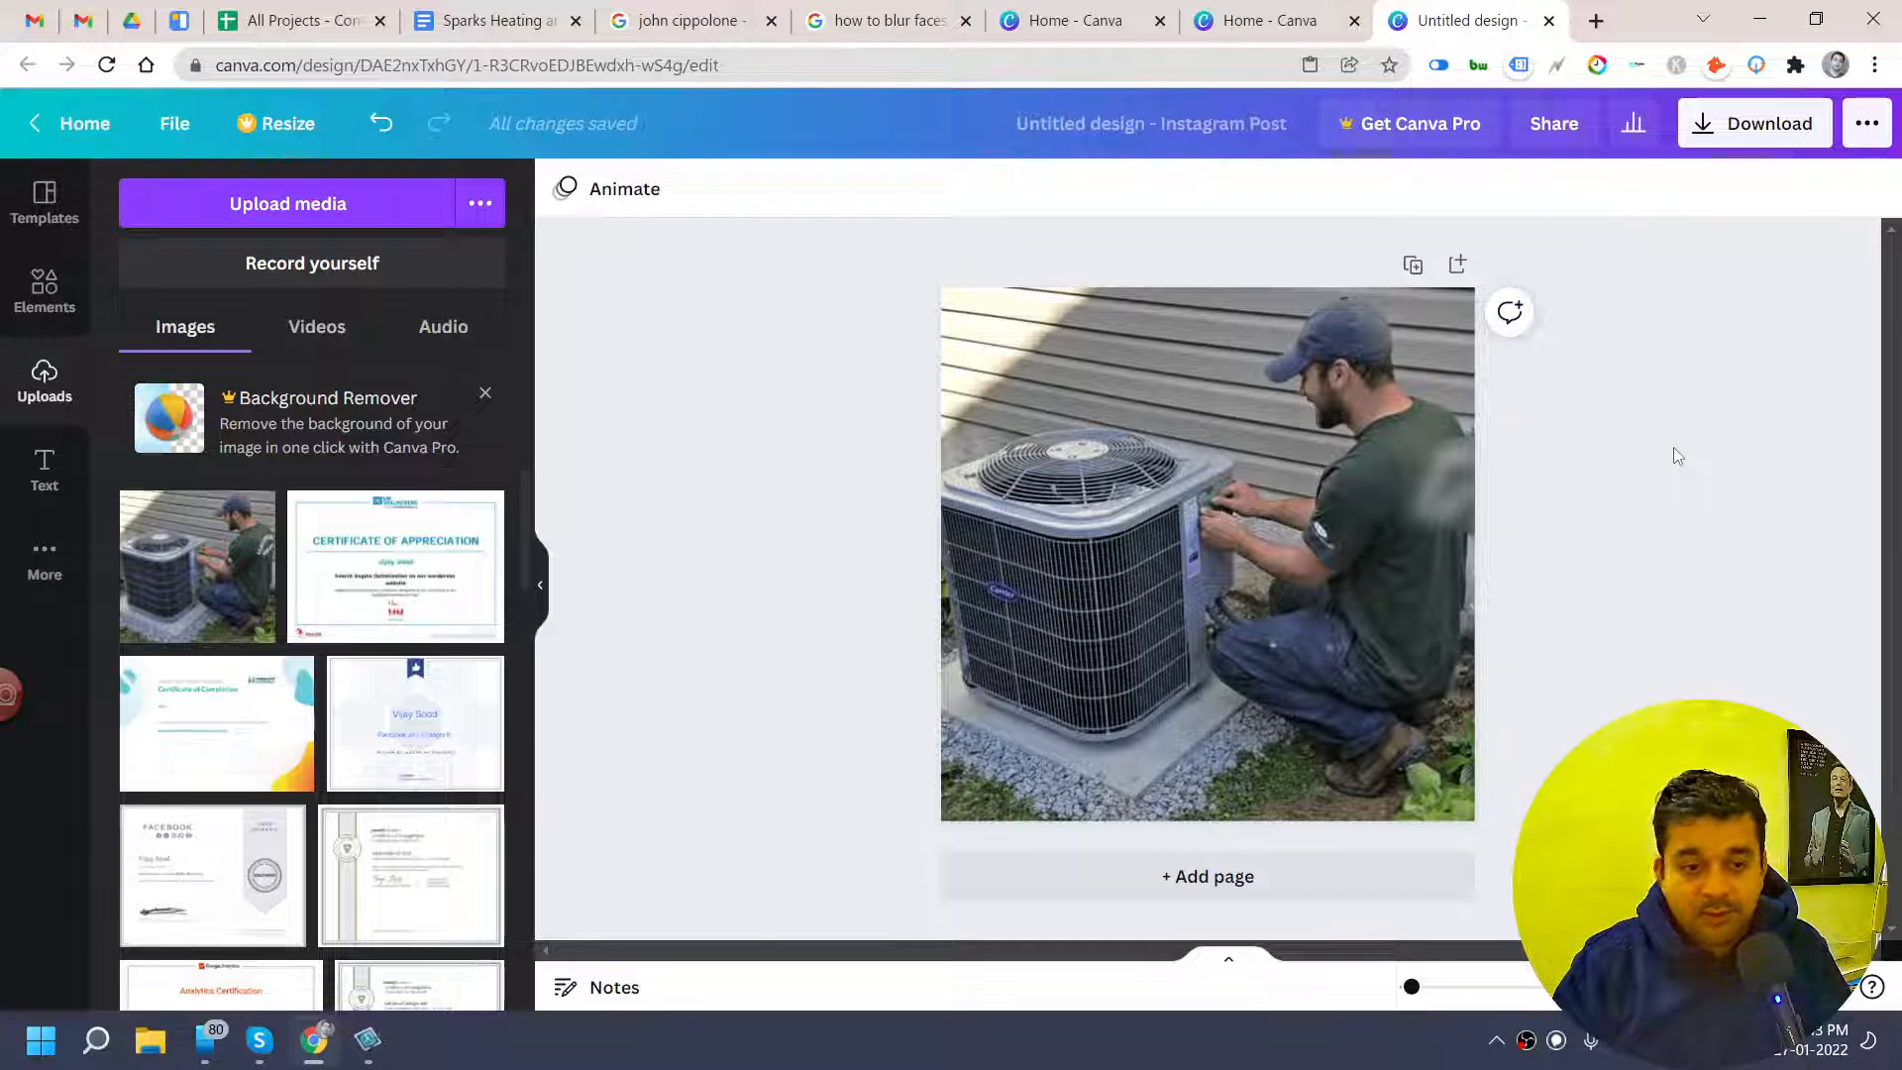
Increase the blur of the patch over the shirt lettering to 100
{"action": "left_click", "coordinate": [1464, 507]}
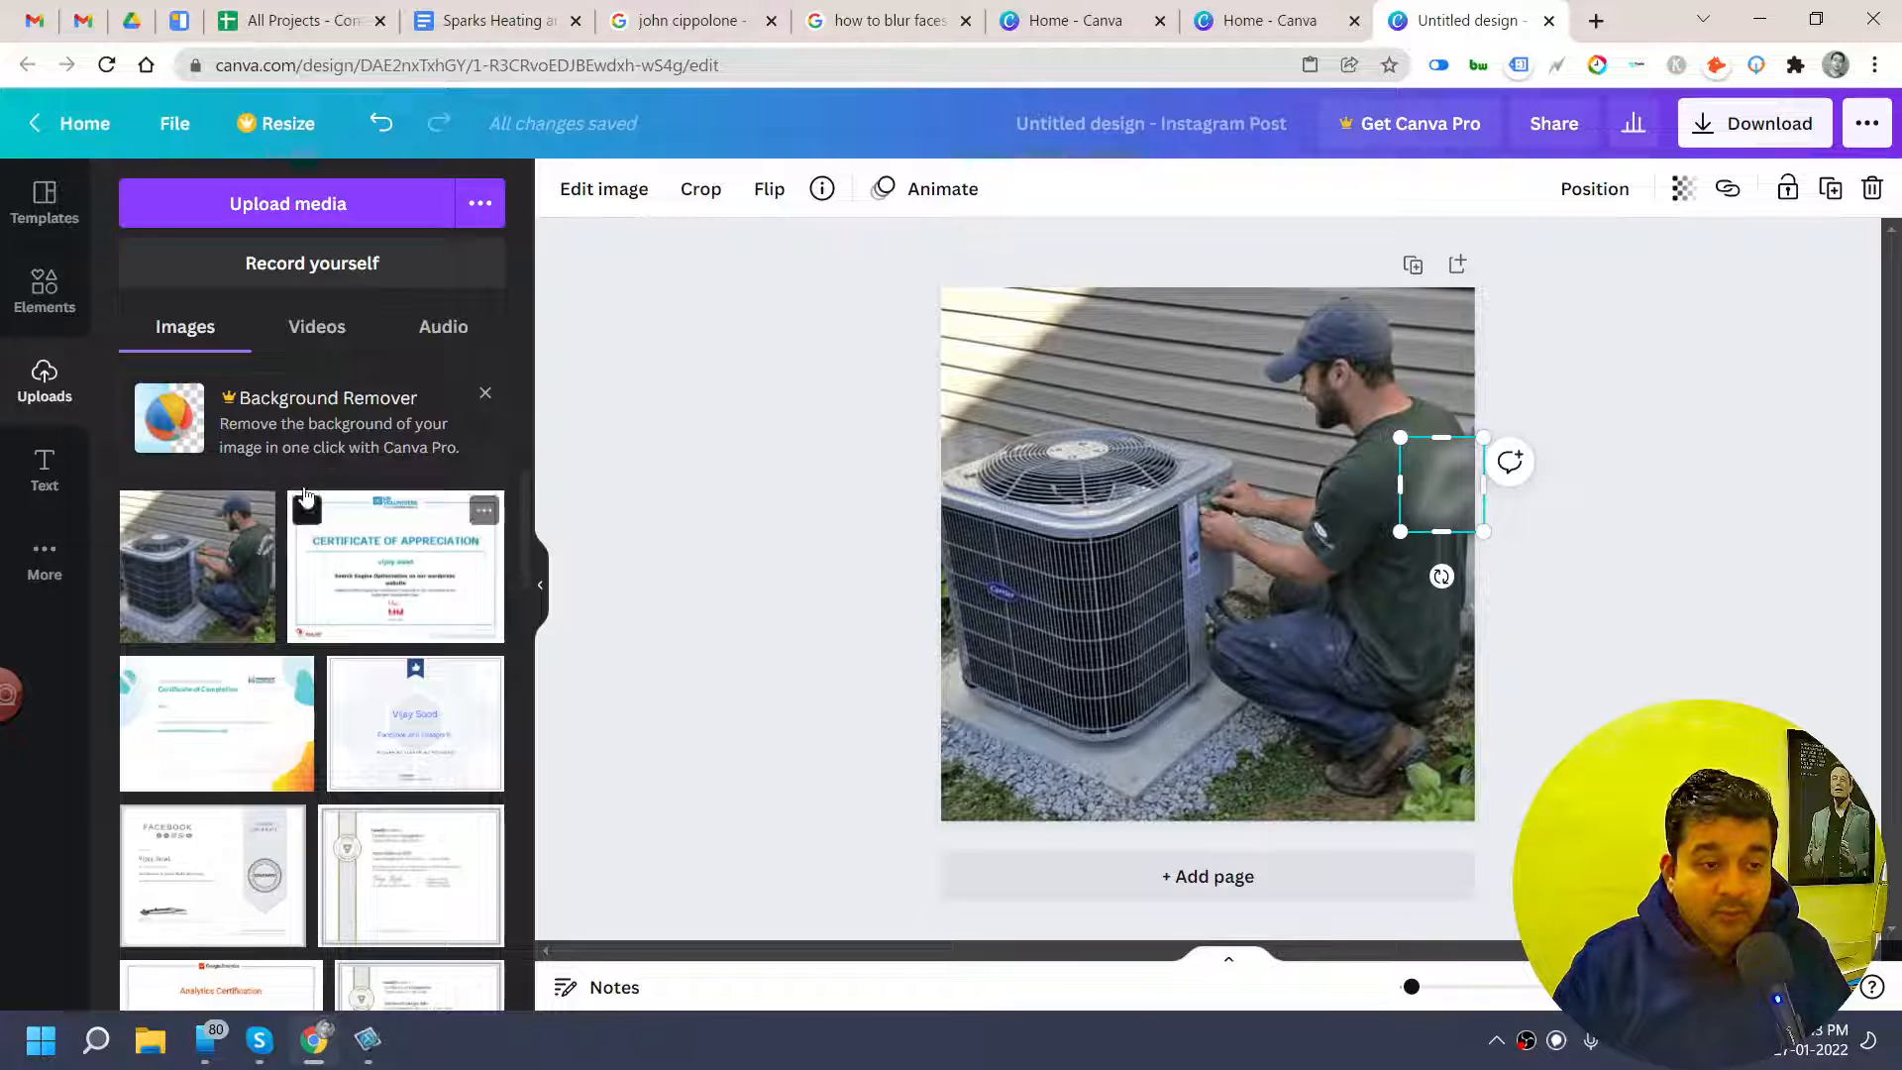
{"action": "left_click", "coordinate": [614, 190]}
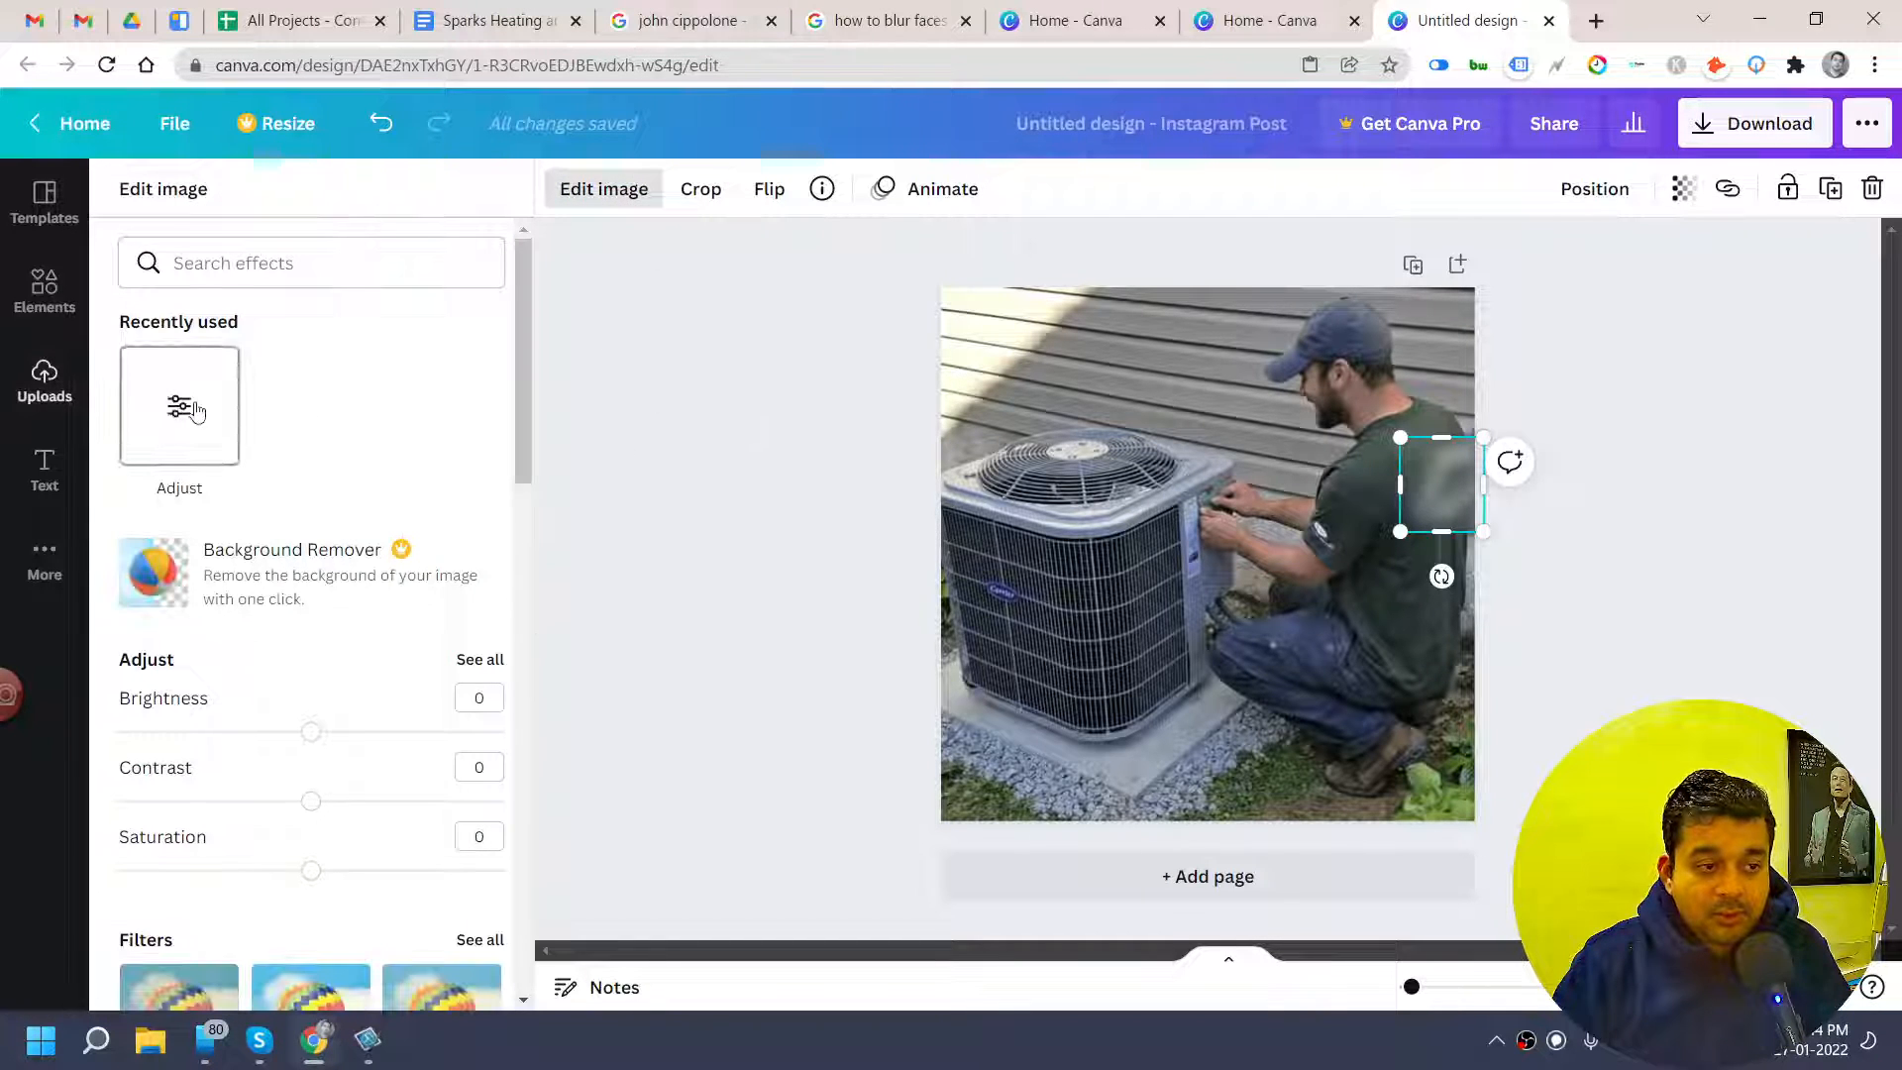
{"action": "left_click", "coordinate": [197, 412]}
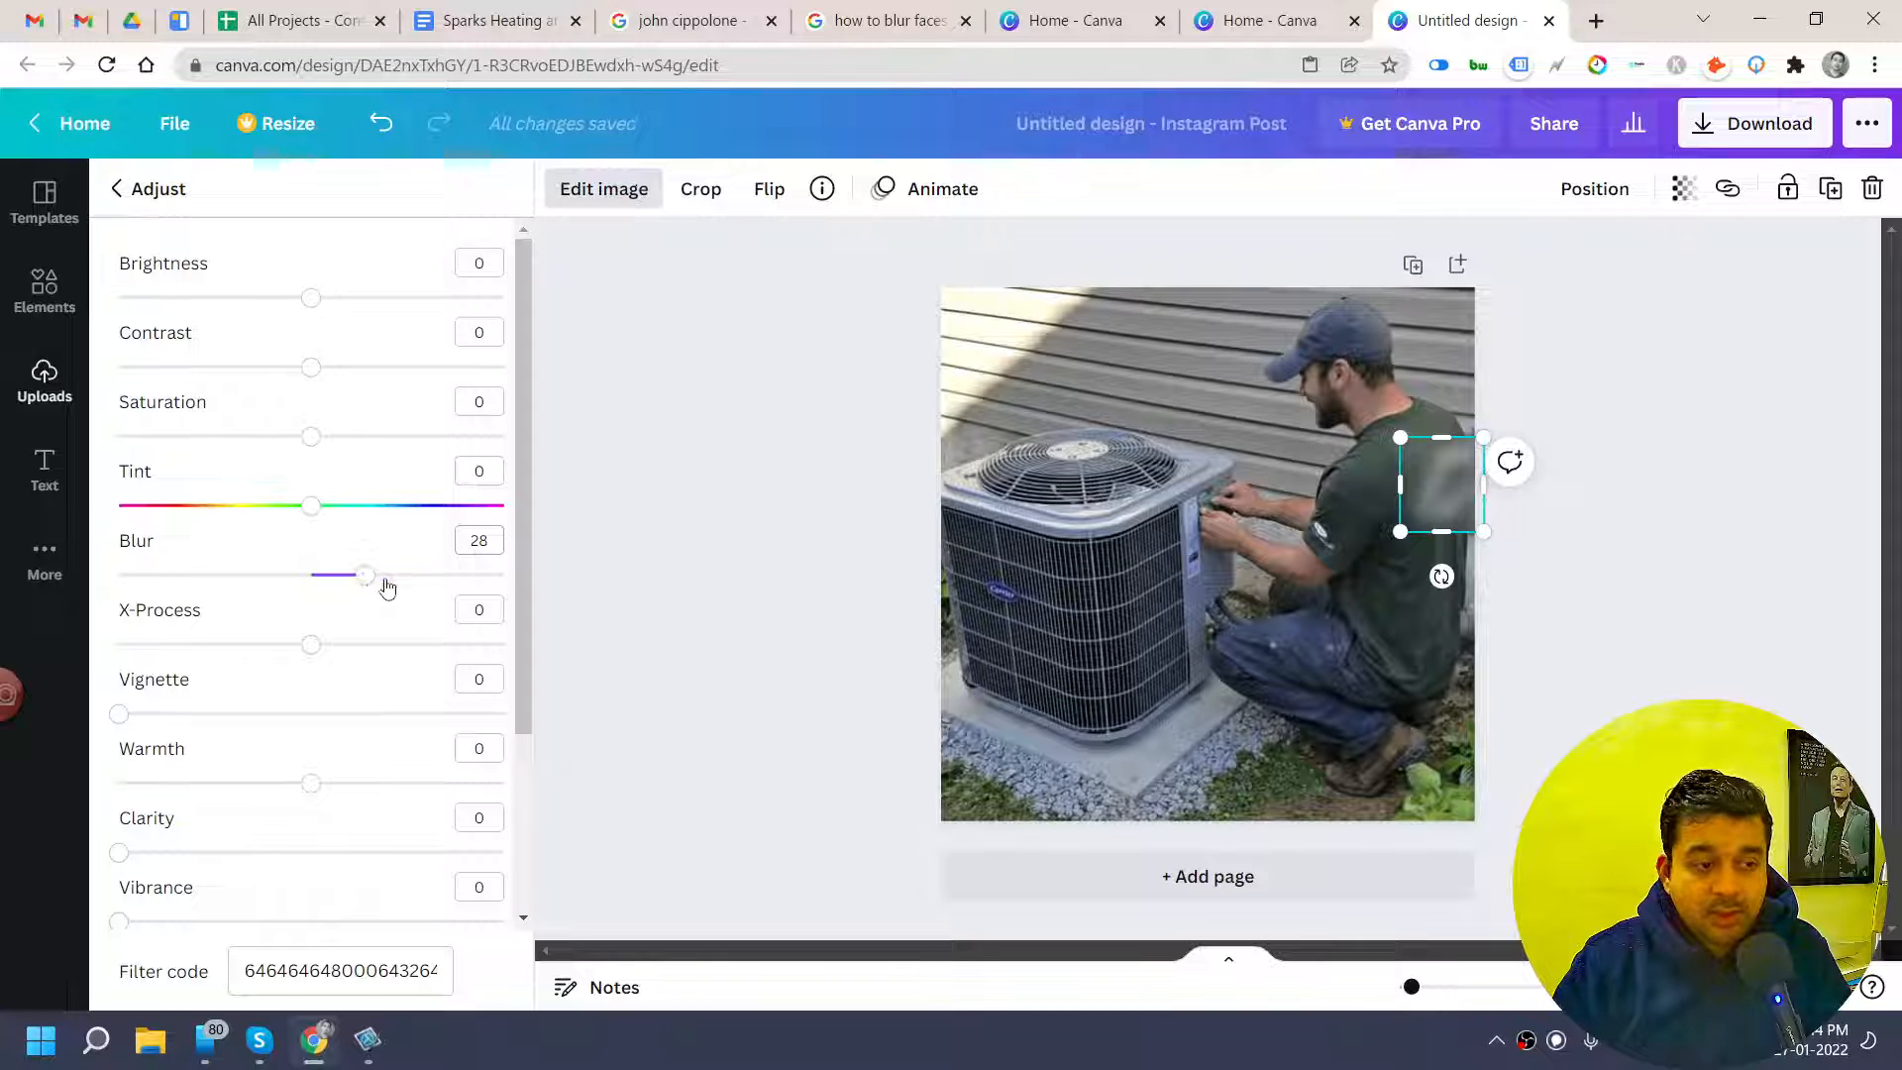
{"action": "left_click_drag", "start_coordinate": [387, 586], "coordinate": [514, 601]}
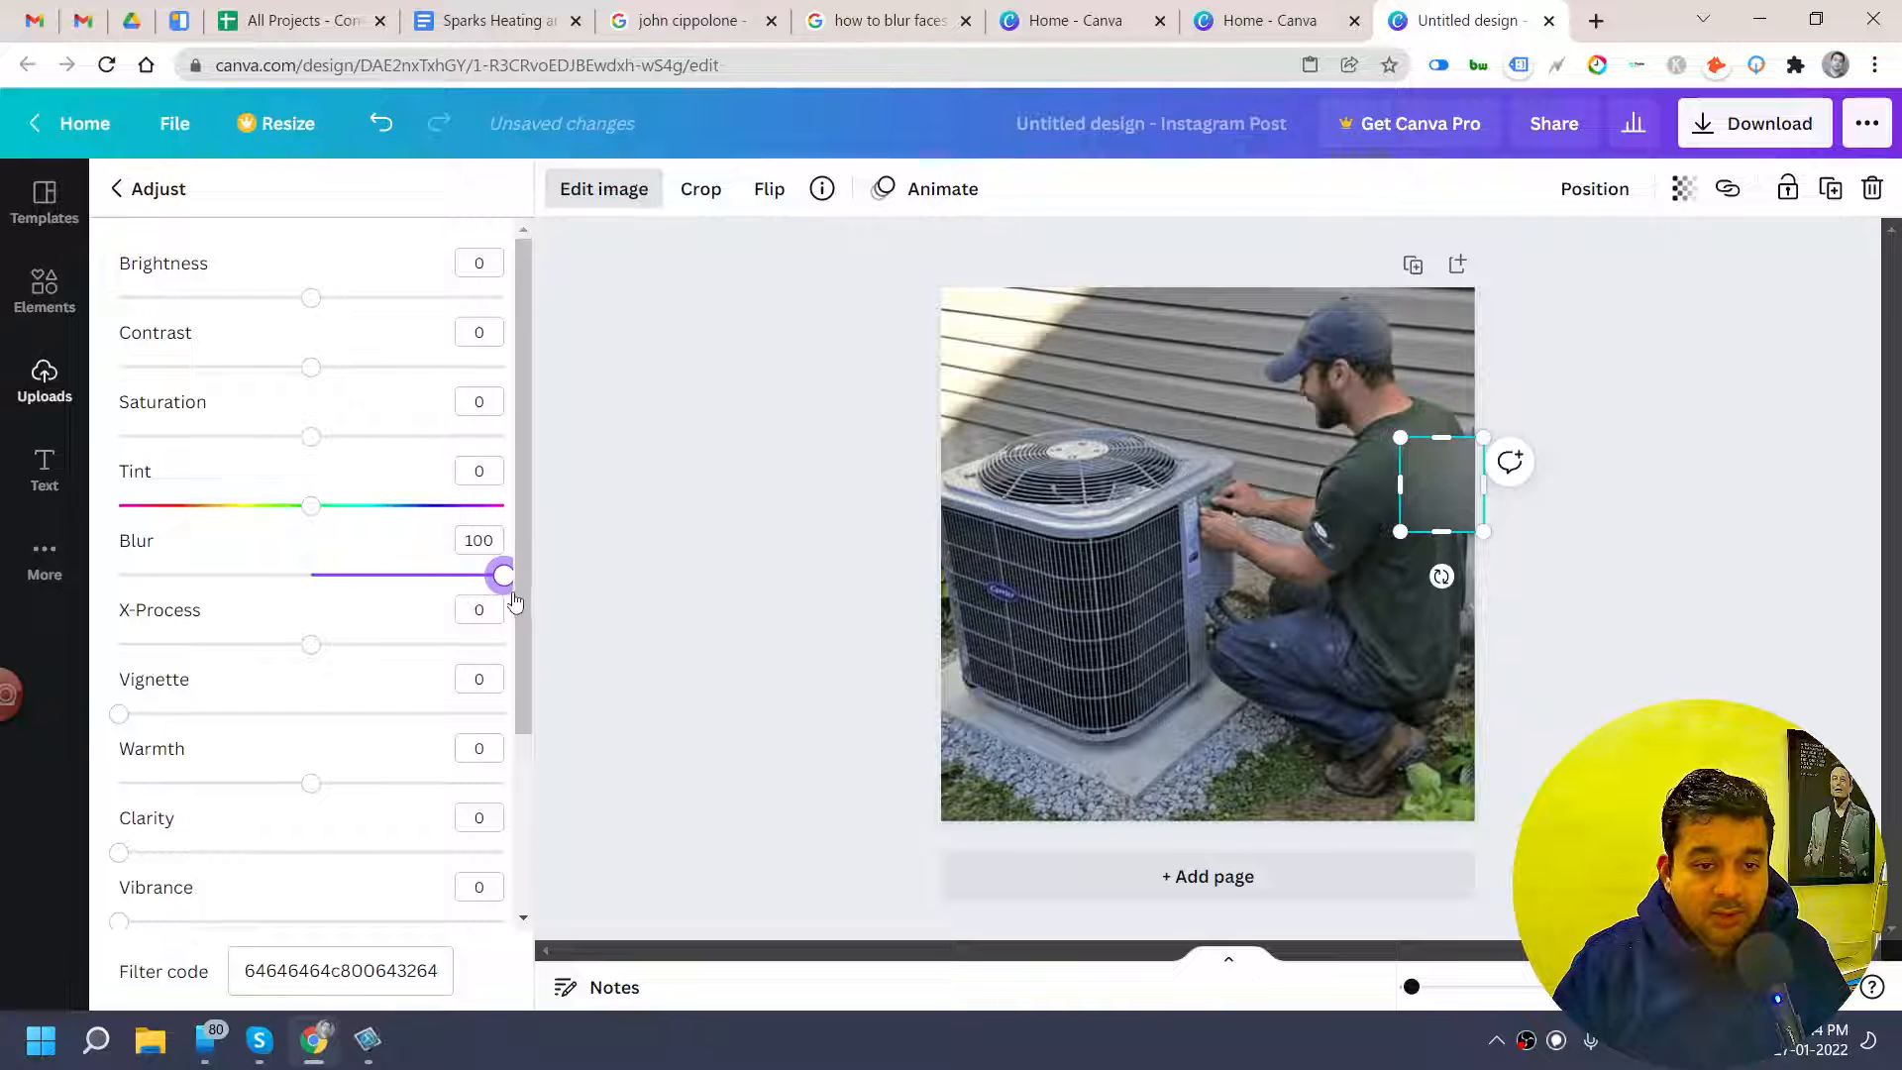
{"action": "left_click", "coordinate": [1602, 616]}
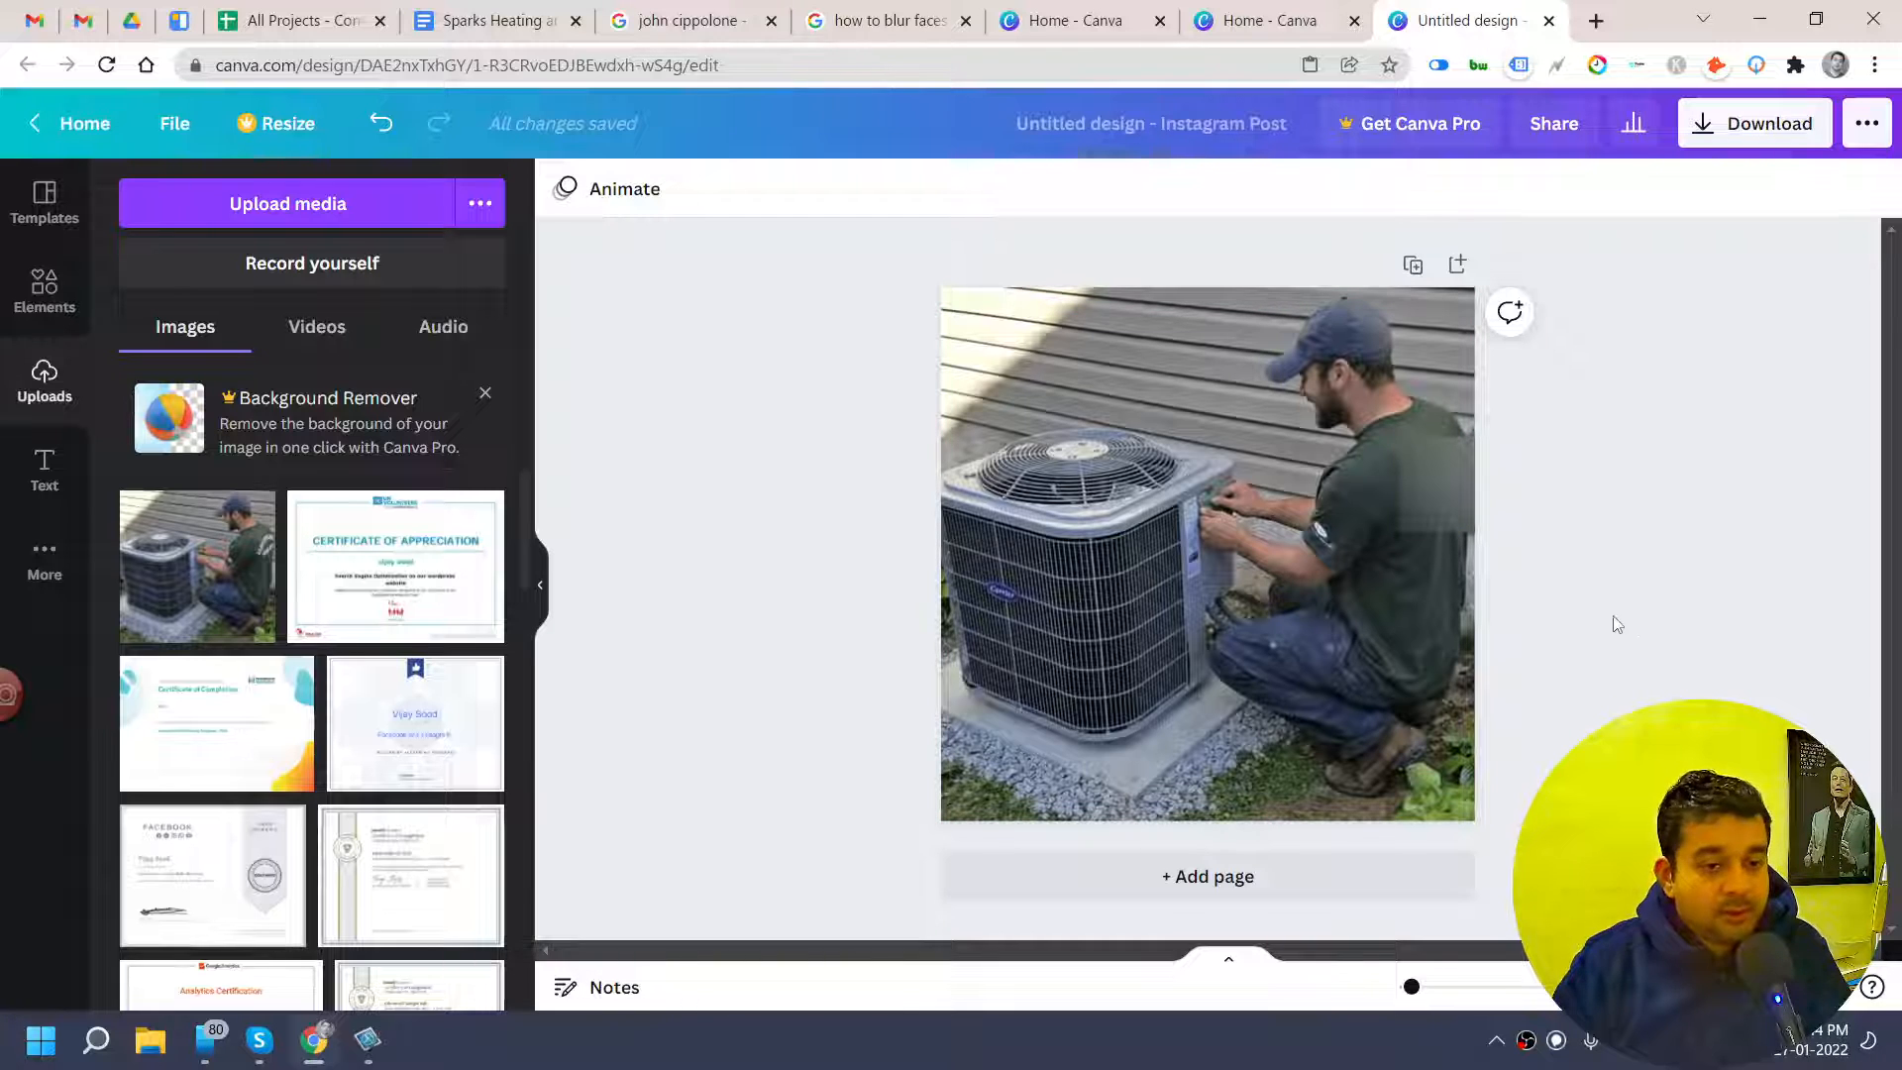
Duplicate the page and delete the blurred patch from the shirt on the new page 2
{"action": "left_click", "coordinate": [1412, 268]}
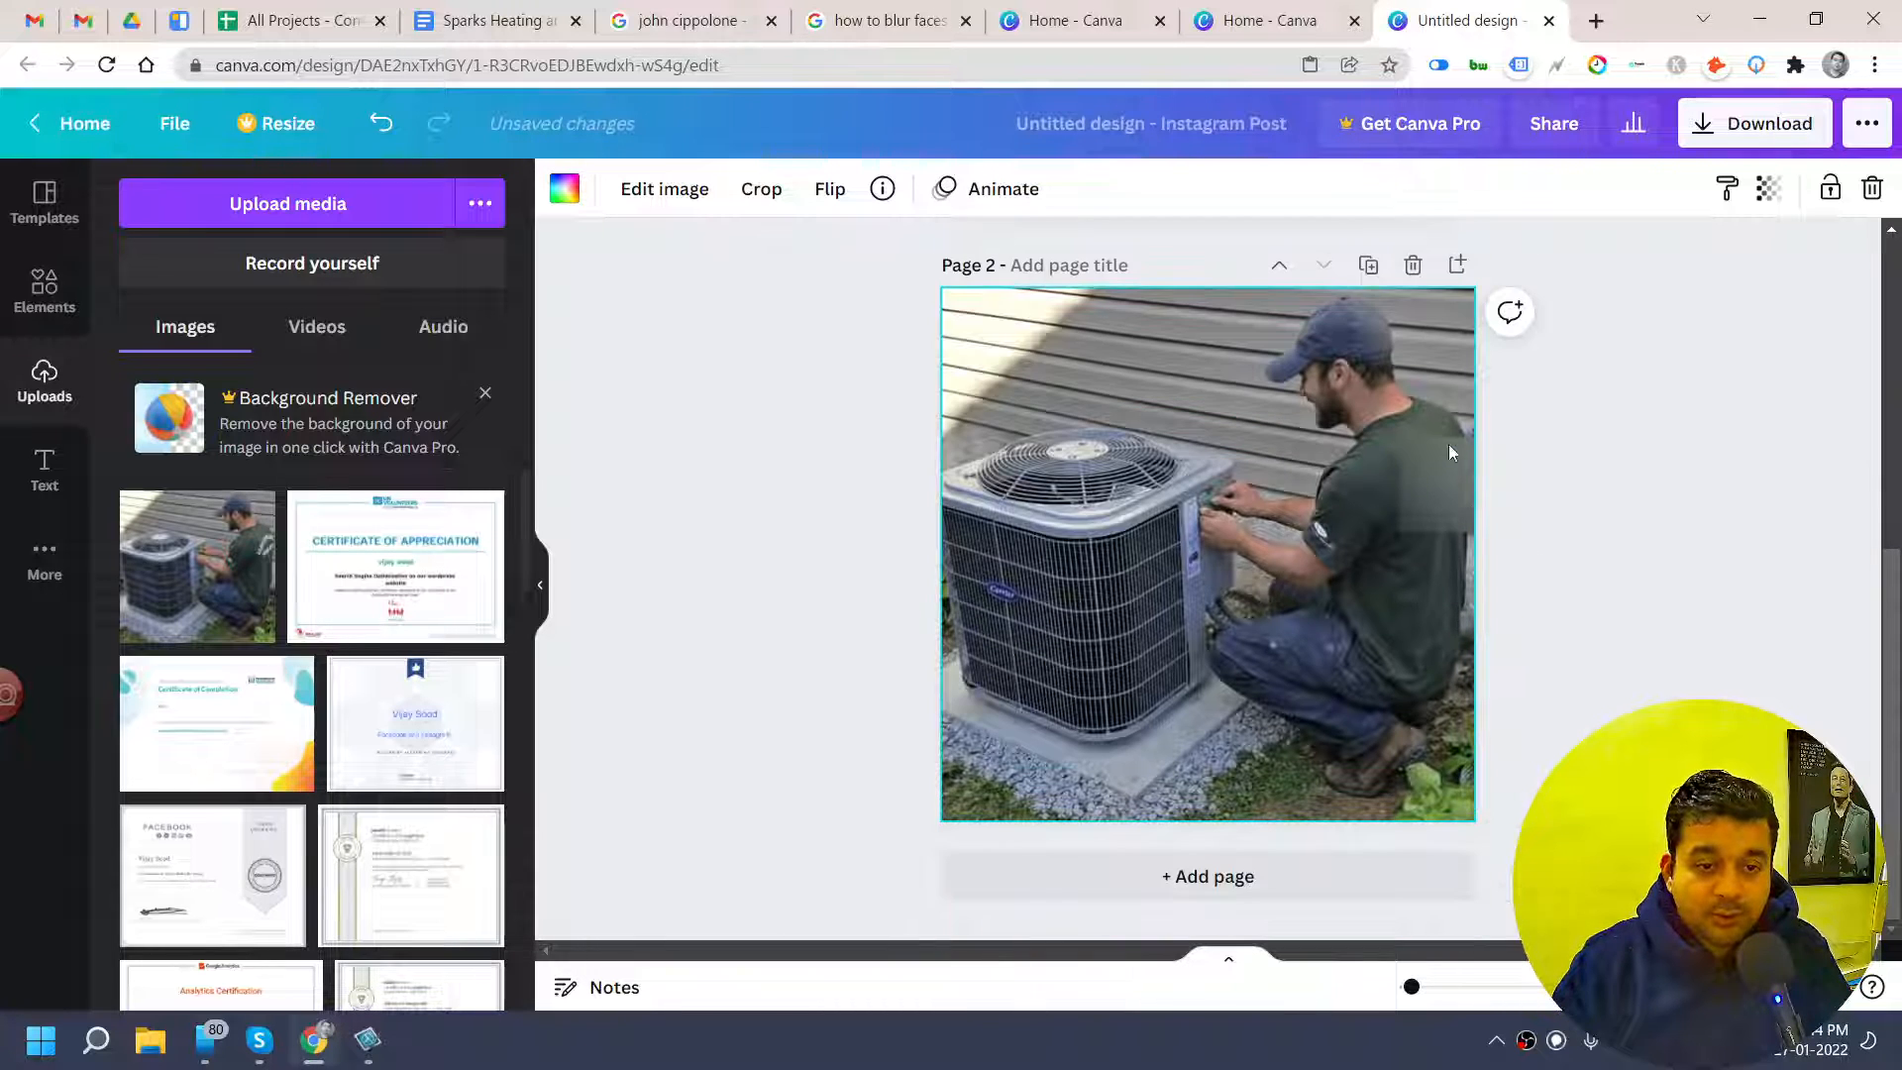
{"action": "left_click", "coordinate": [1448, 444]}
{"action": "key", "text": "Delete"}
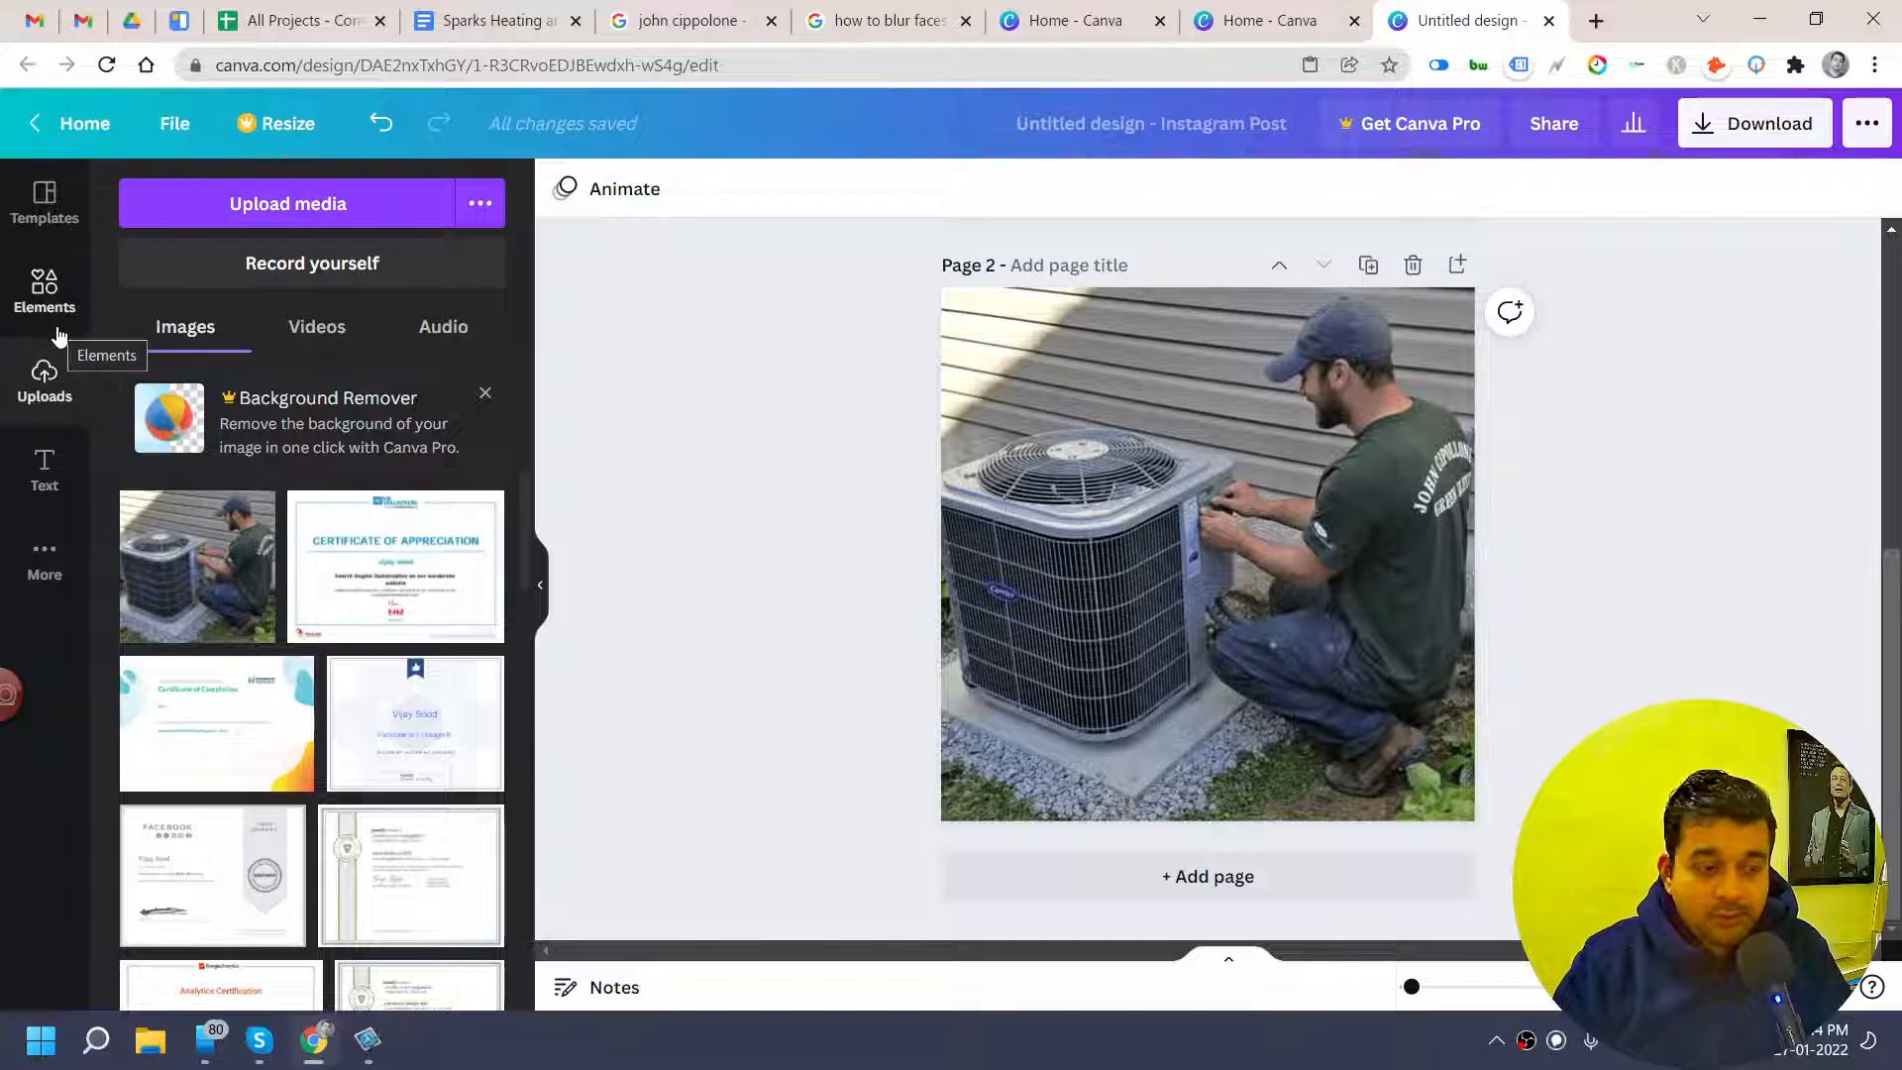
Search the elements for "blur" and add the orange blurred circle to page 2
{"action": "left_click", "coordinate": [45, 285]}
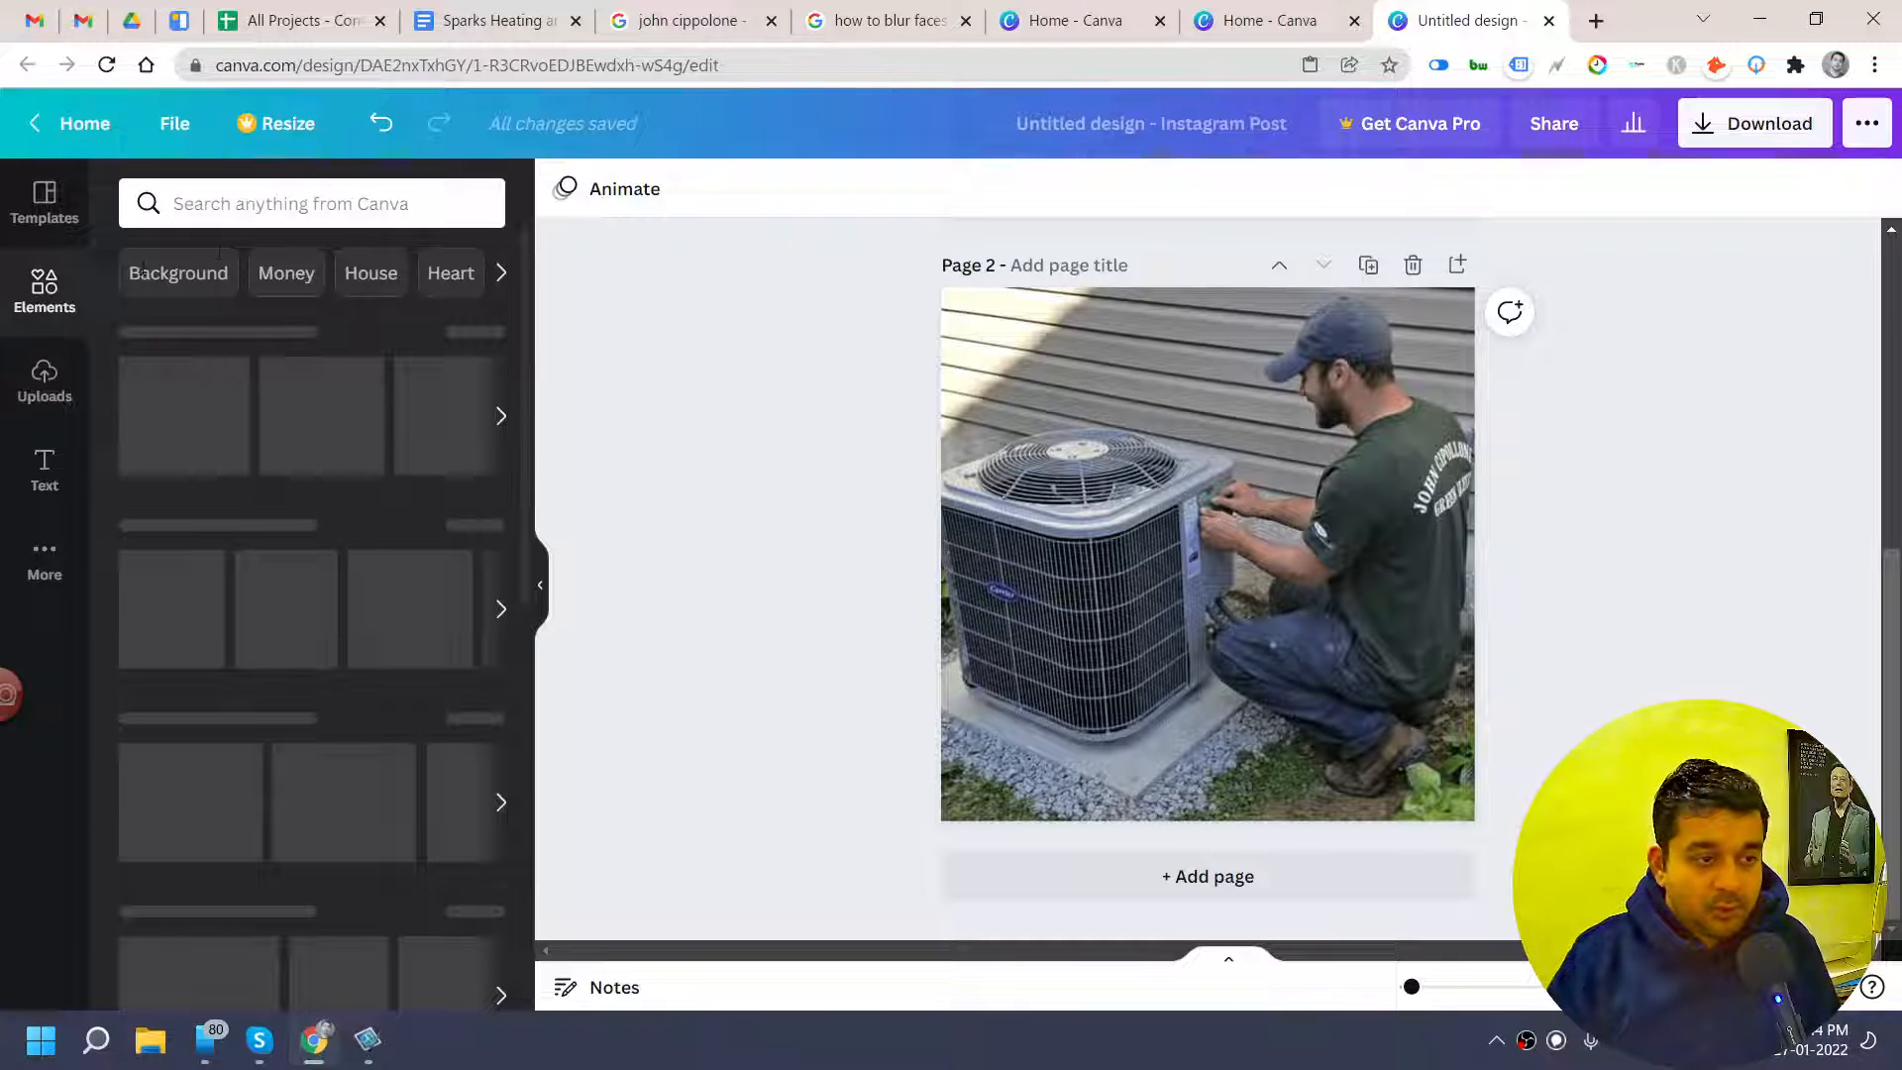
{"action": "left_click", "coordinate": [233, 215]}
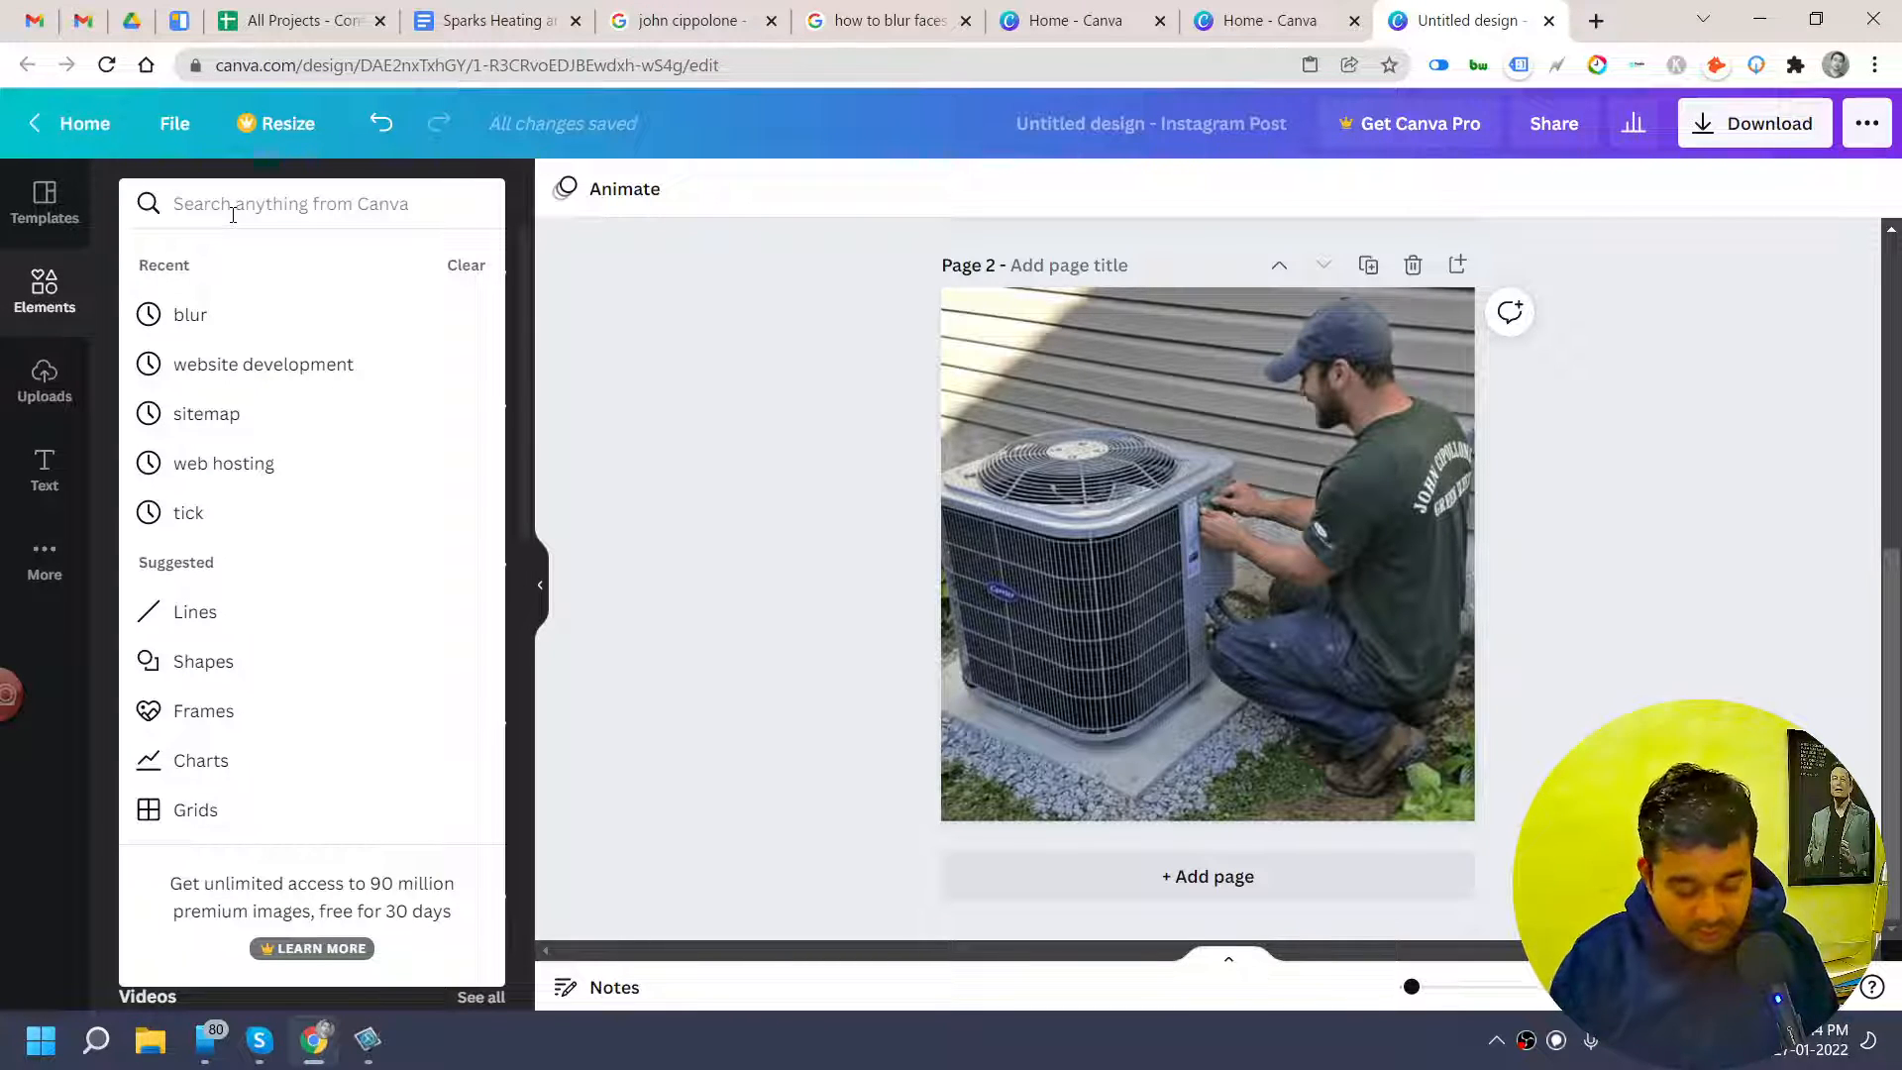
{"action": "type", "text": "blur"}
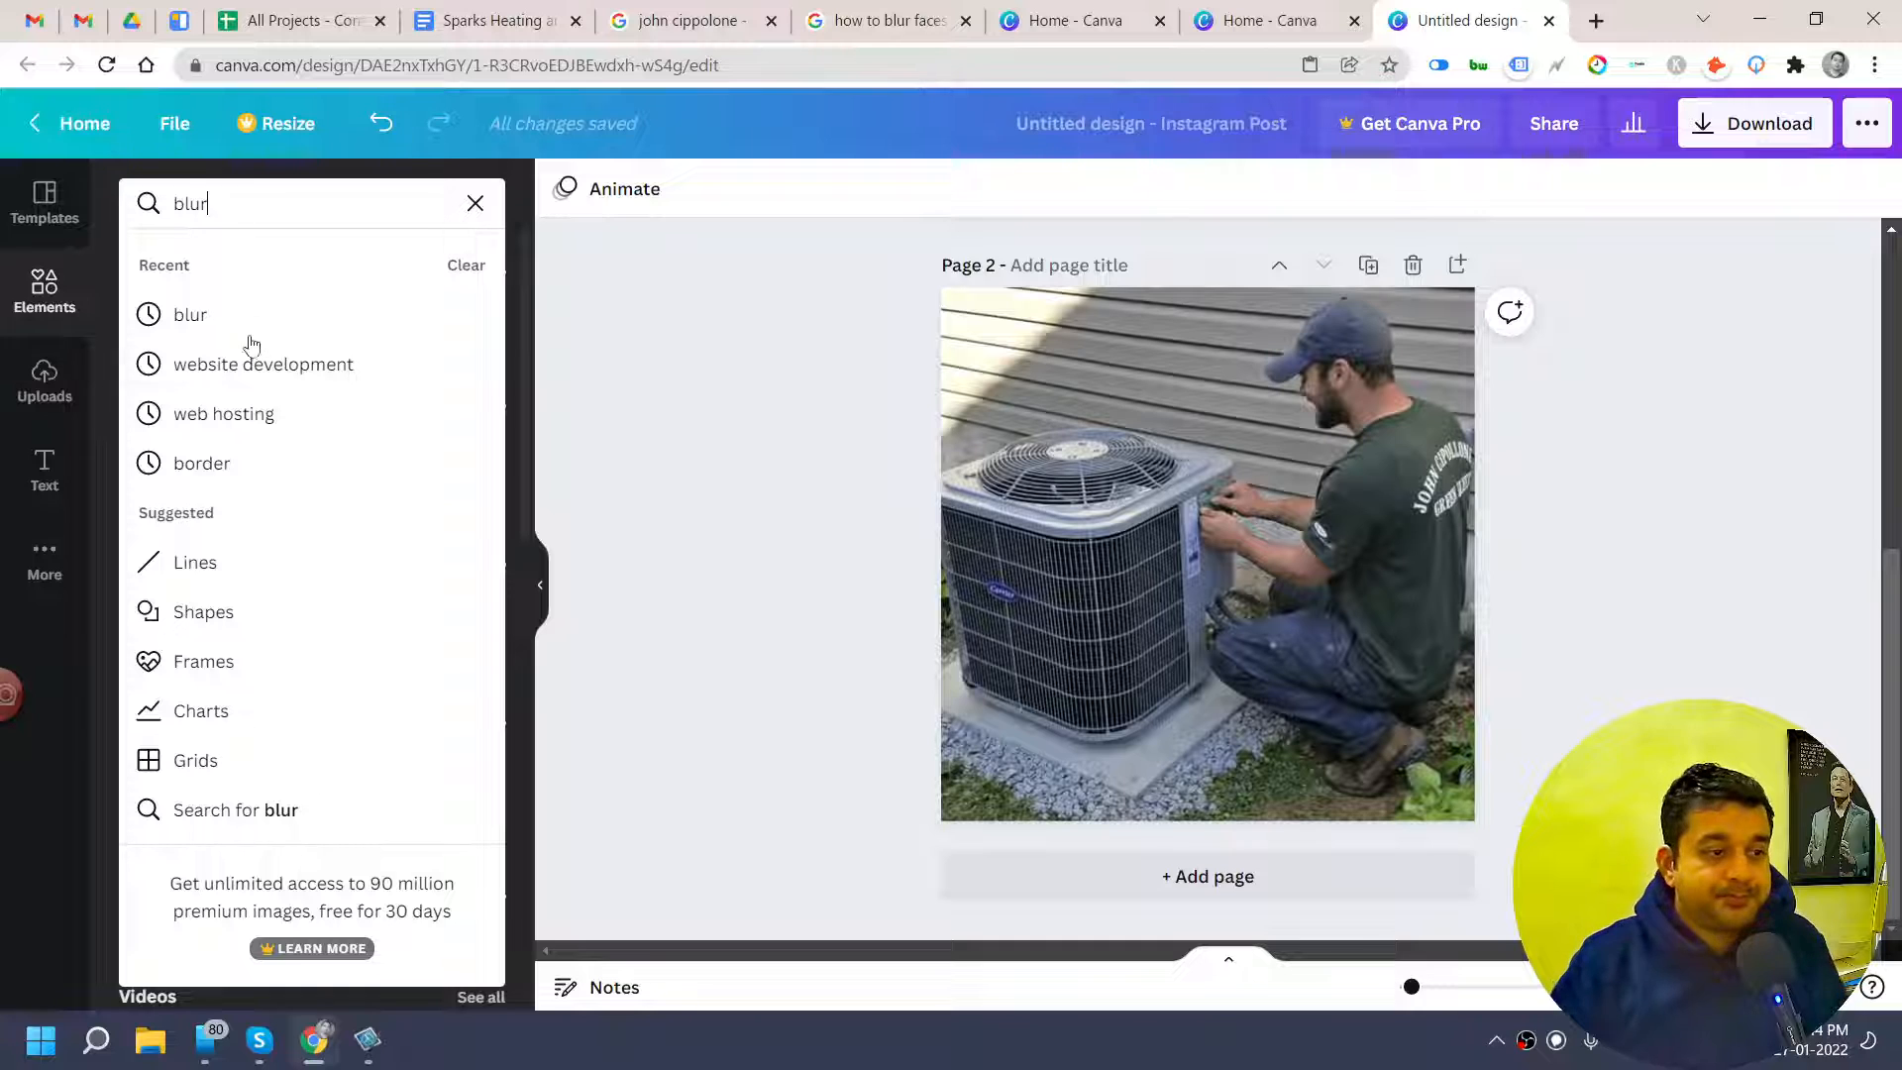
{"action": "left_click", "coordinate": [204, 317]}
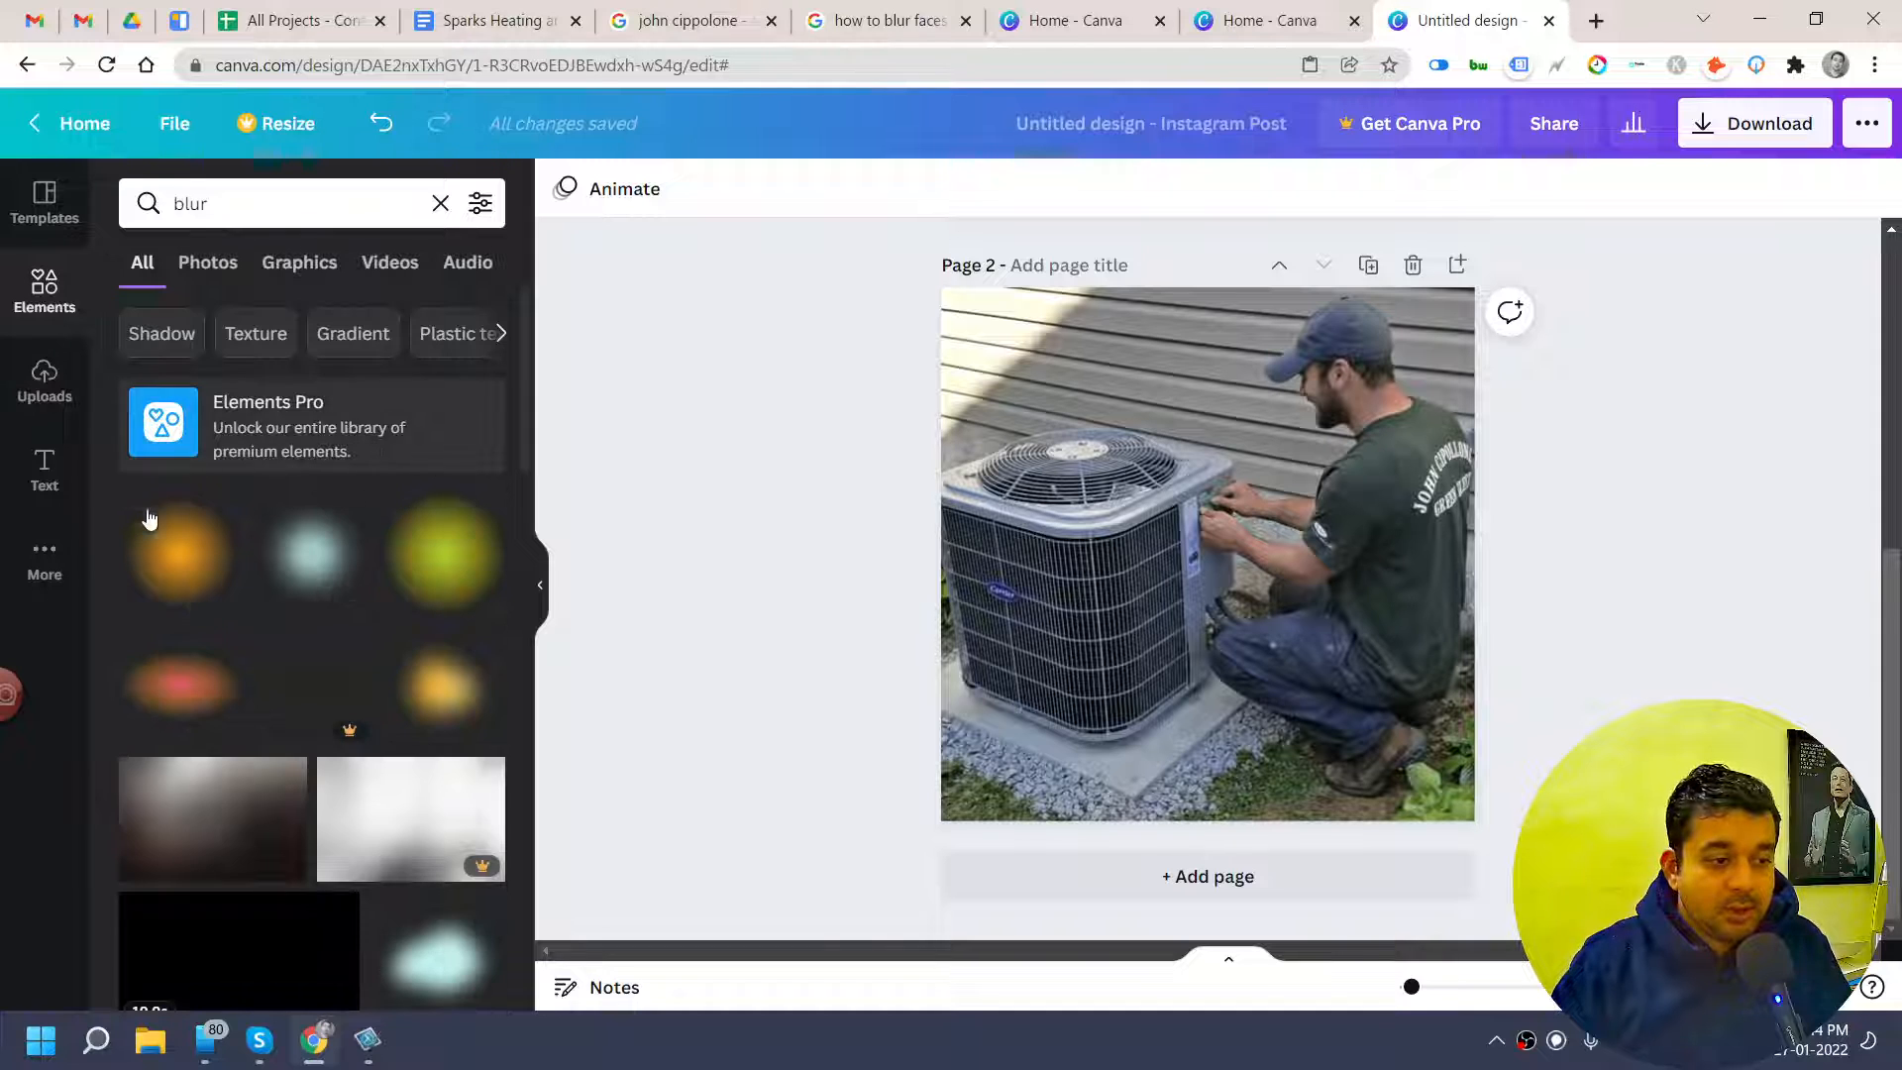
{"action": "left_click", "coordinate": [171, 571]}
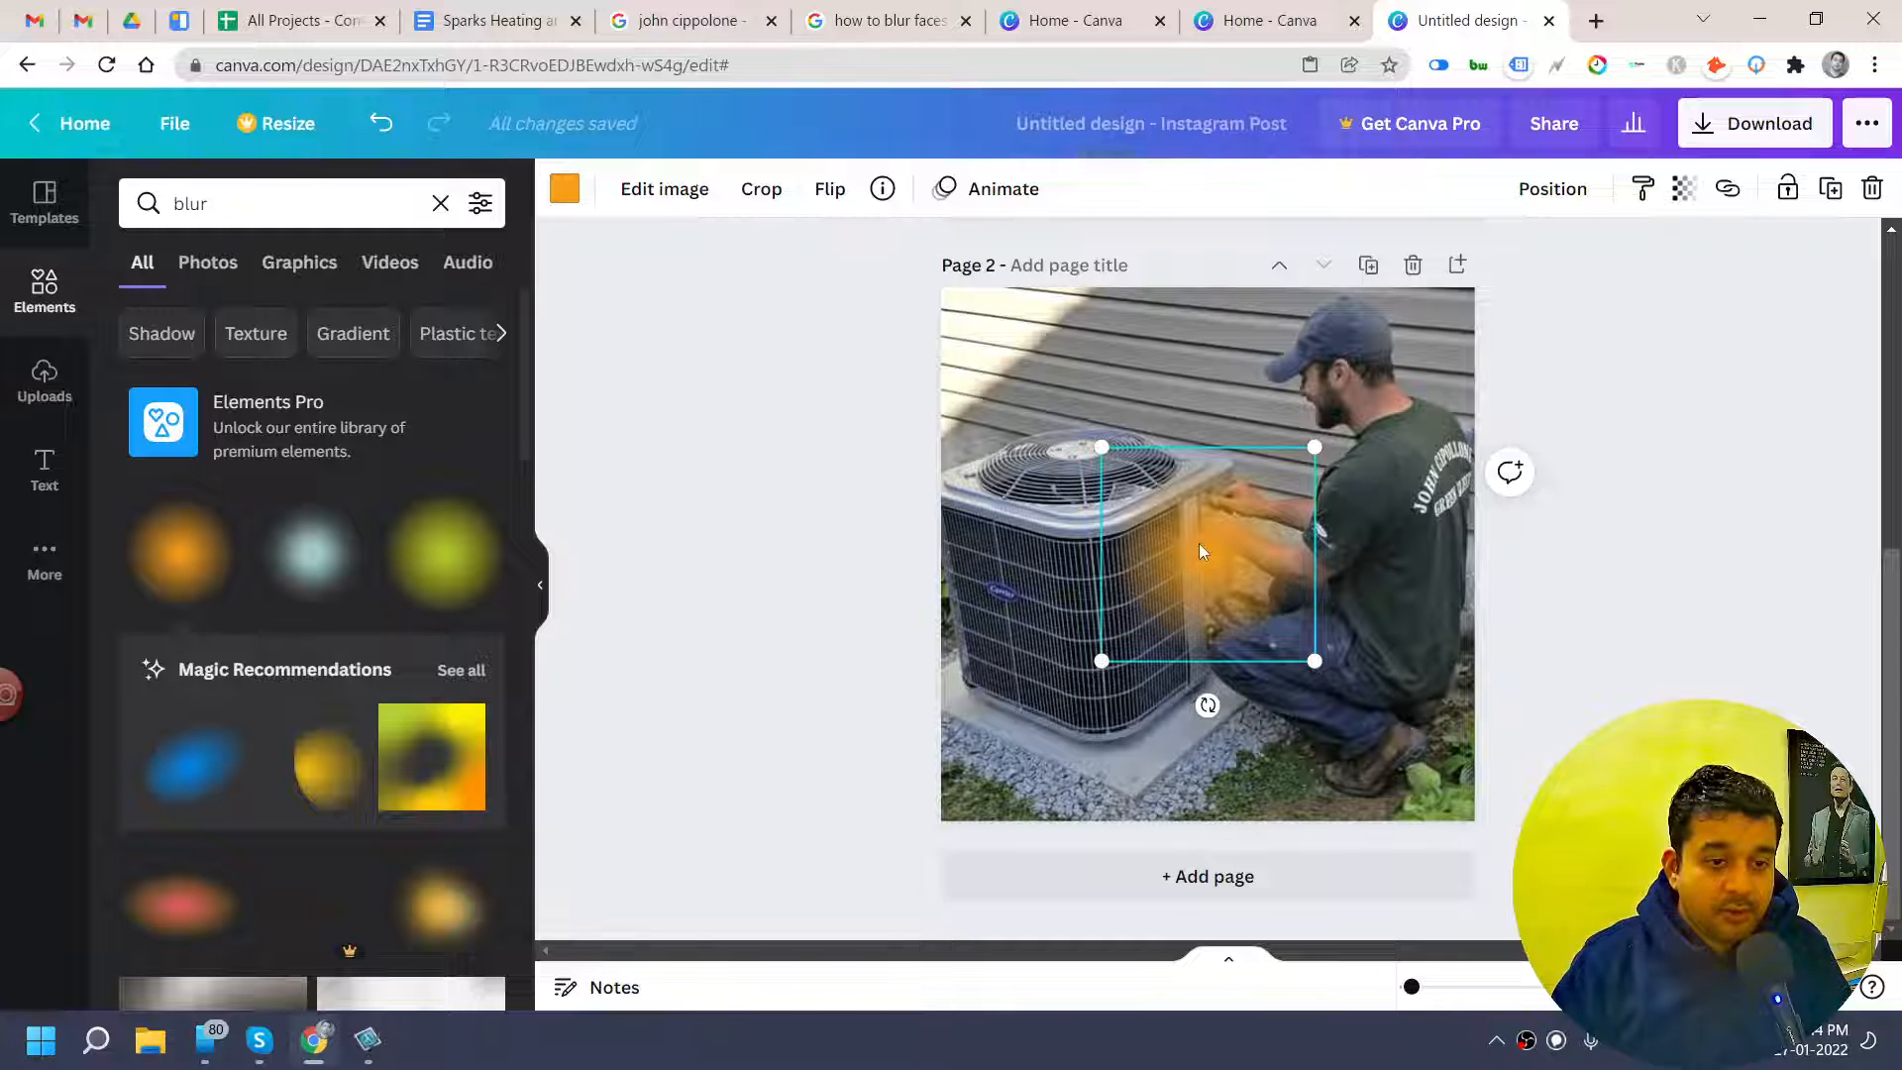
Recolor the blurred circle to the dark shirt green #404A47 by sampling it from the technician's shirt
{"action": "left_click", "coordinate": [563, 187]}
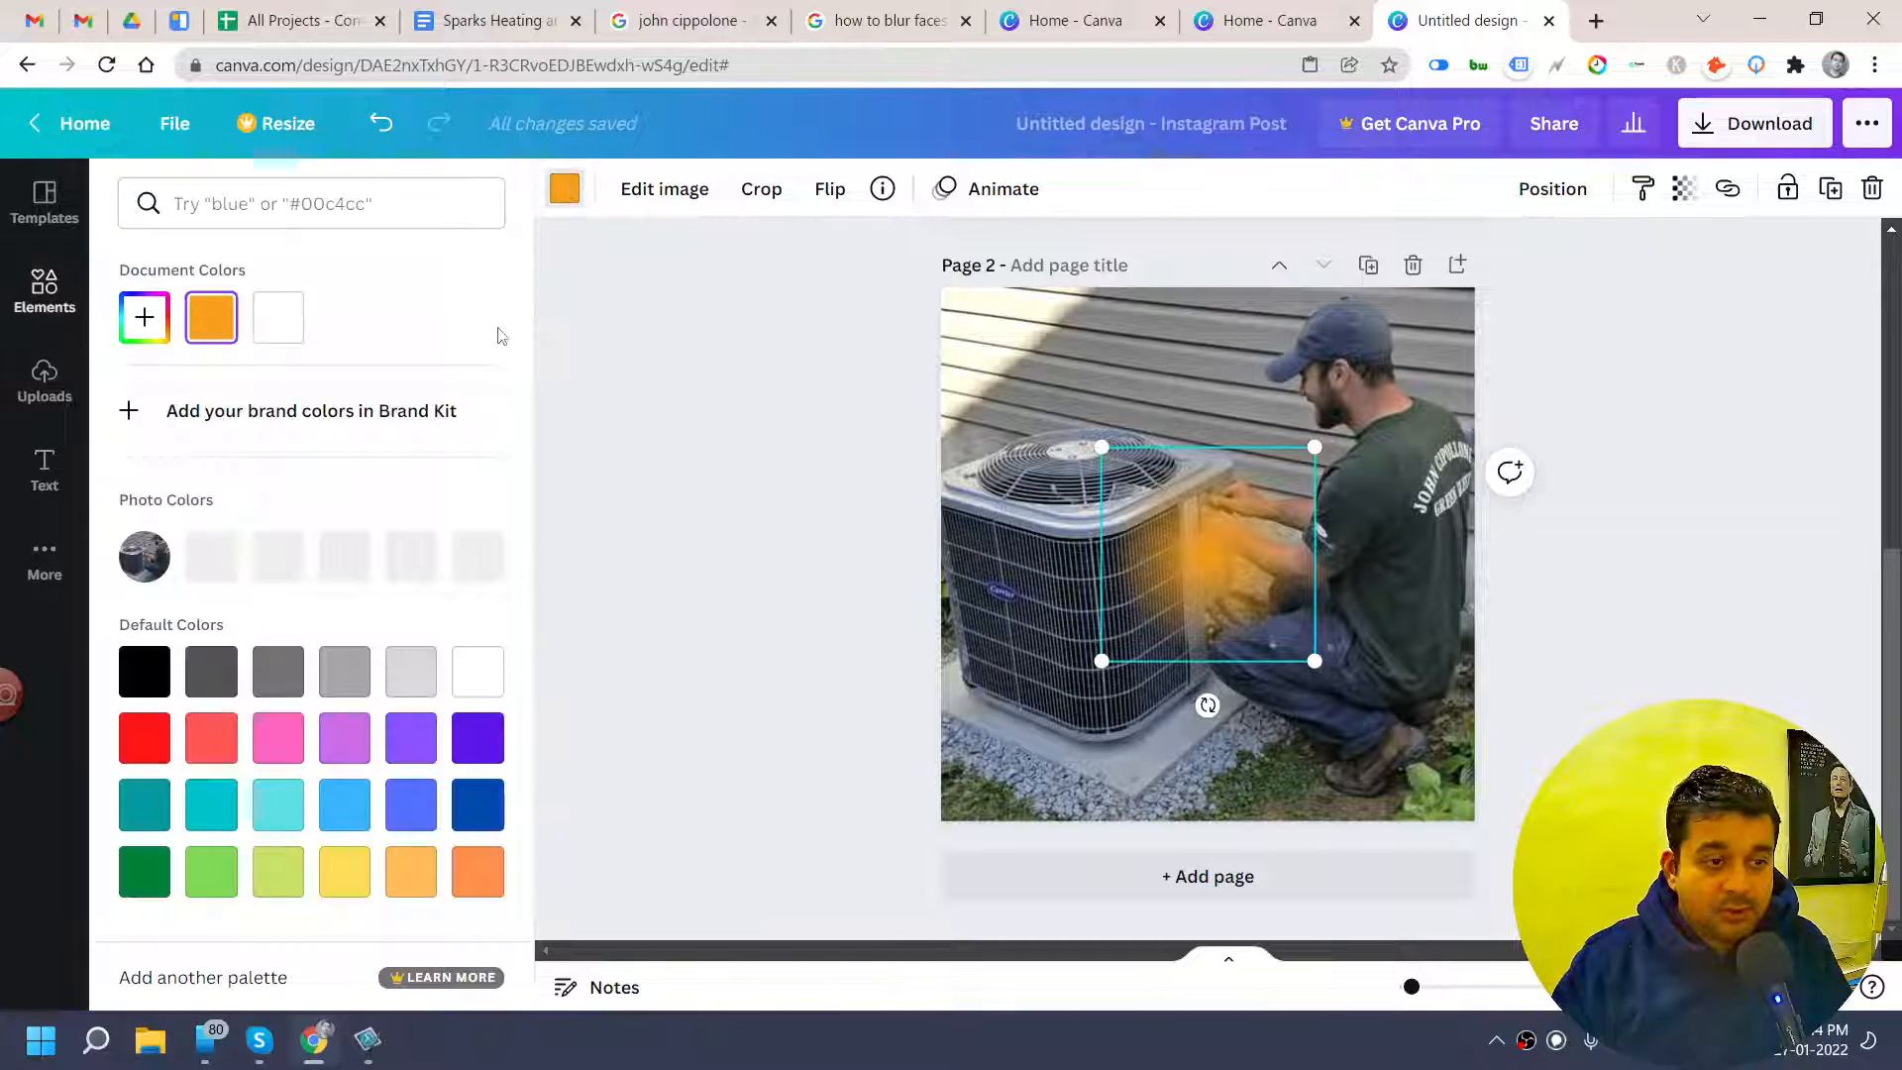
{"action": "left_click", "coordinate": [141, 323]}
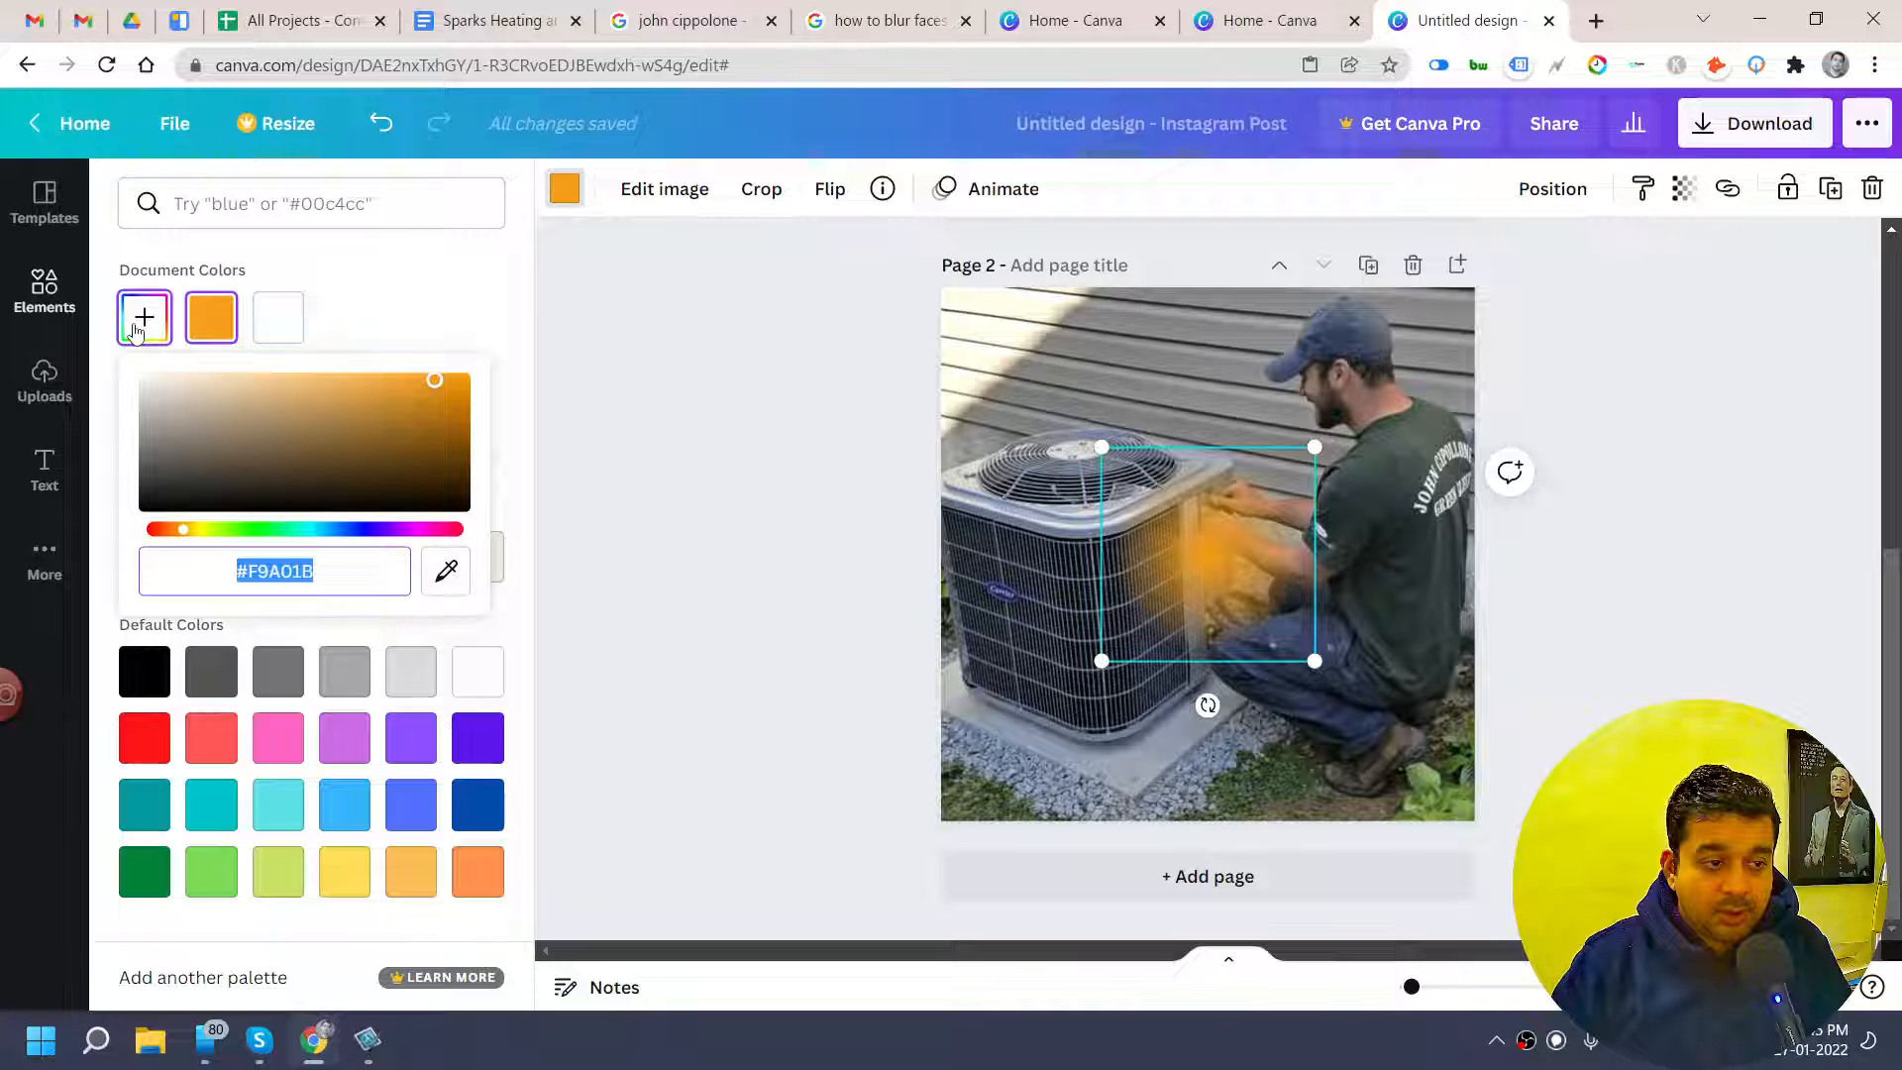
{"action": "left_click", "coordinate": [447, 574]}
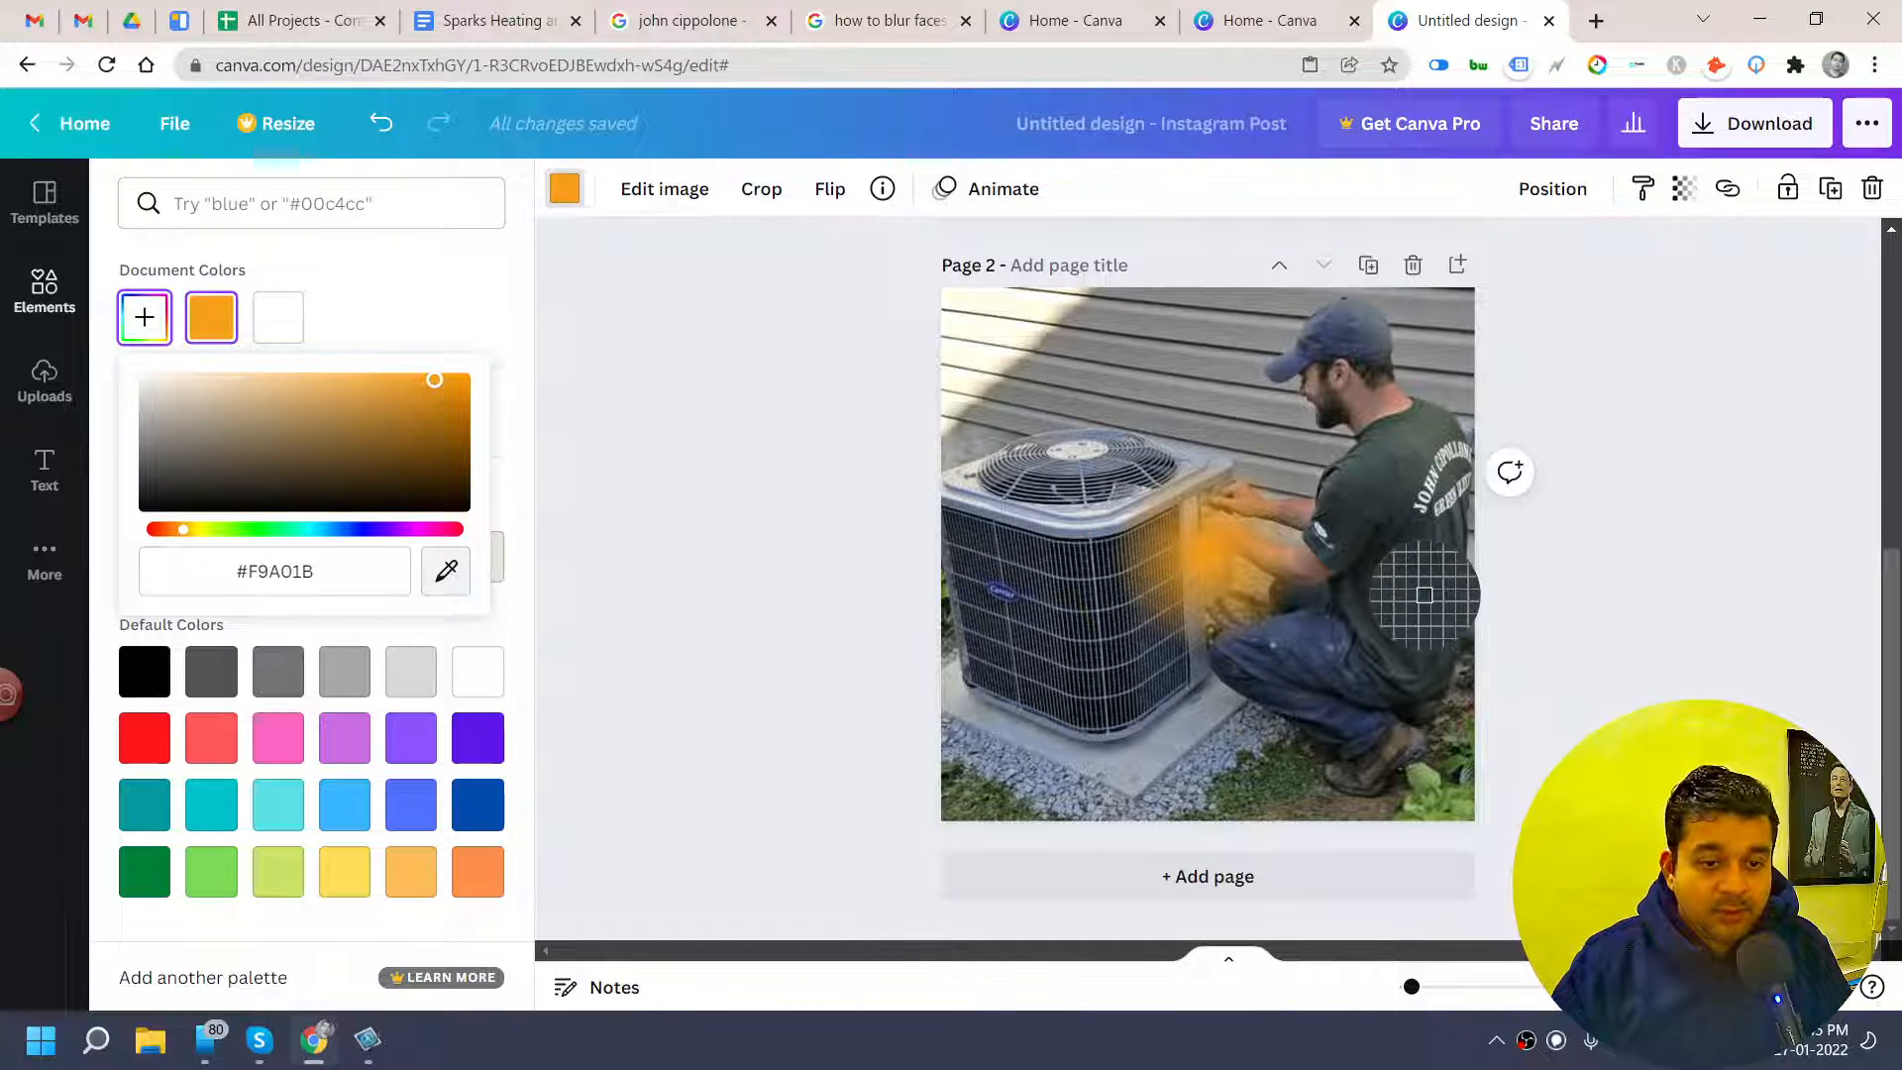
{"action": "left_click", "coordinate": [1407, 476]}
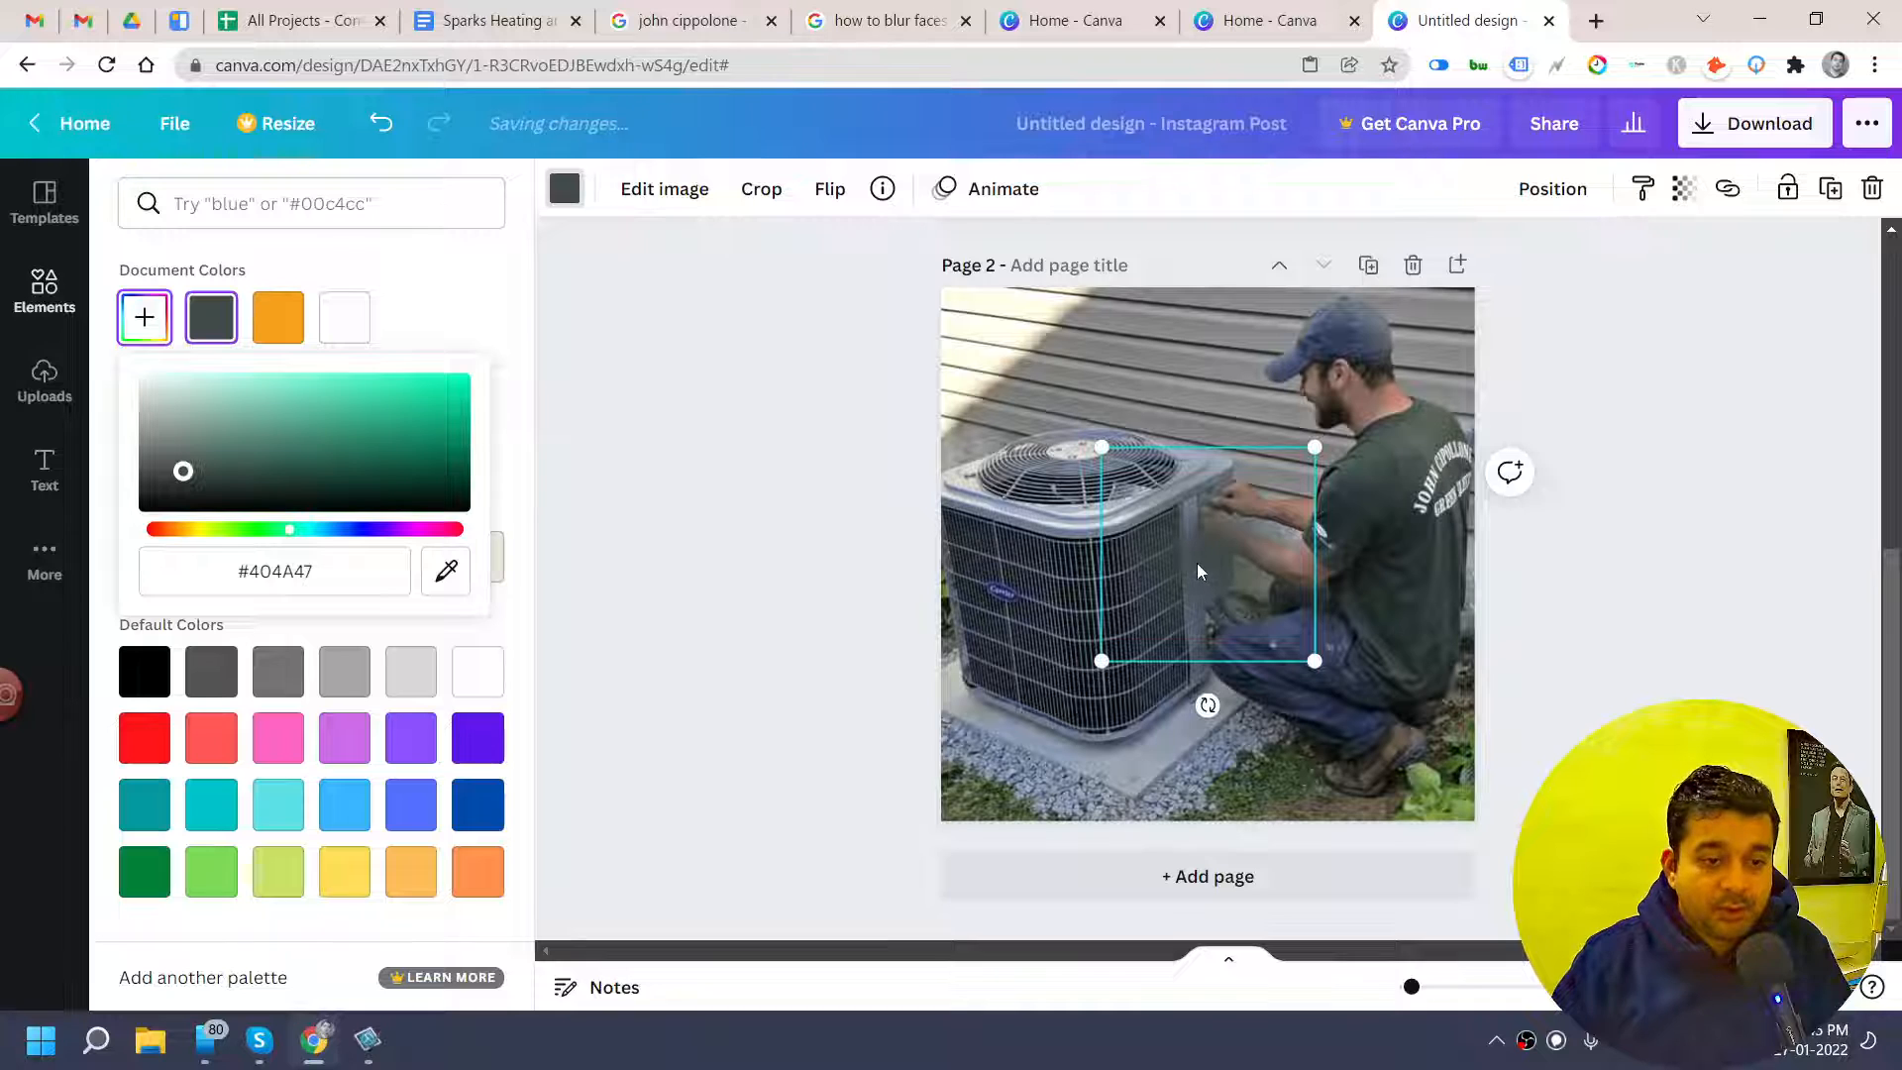
Move the dark green blurred circle onto the technician's back on page 2 and resize it to fit over the shirt lettering
{"action": "left_click_drag", "start_coordinate": [1197, 563], "coordinate": [1446, 492]}
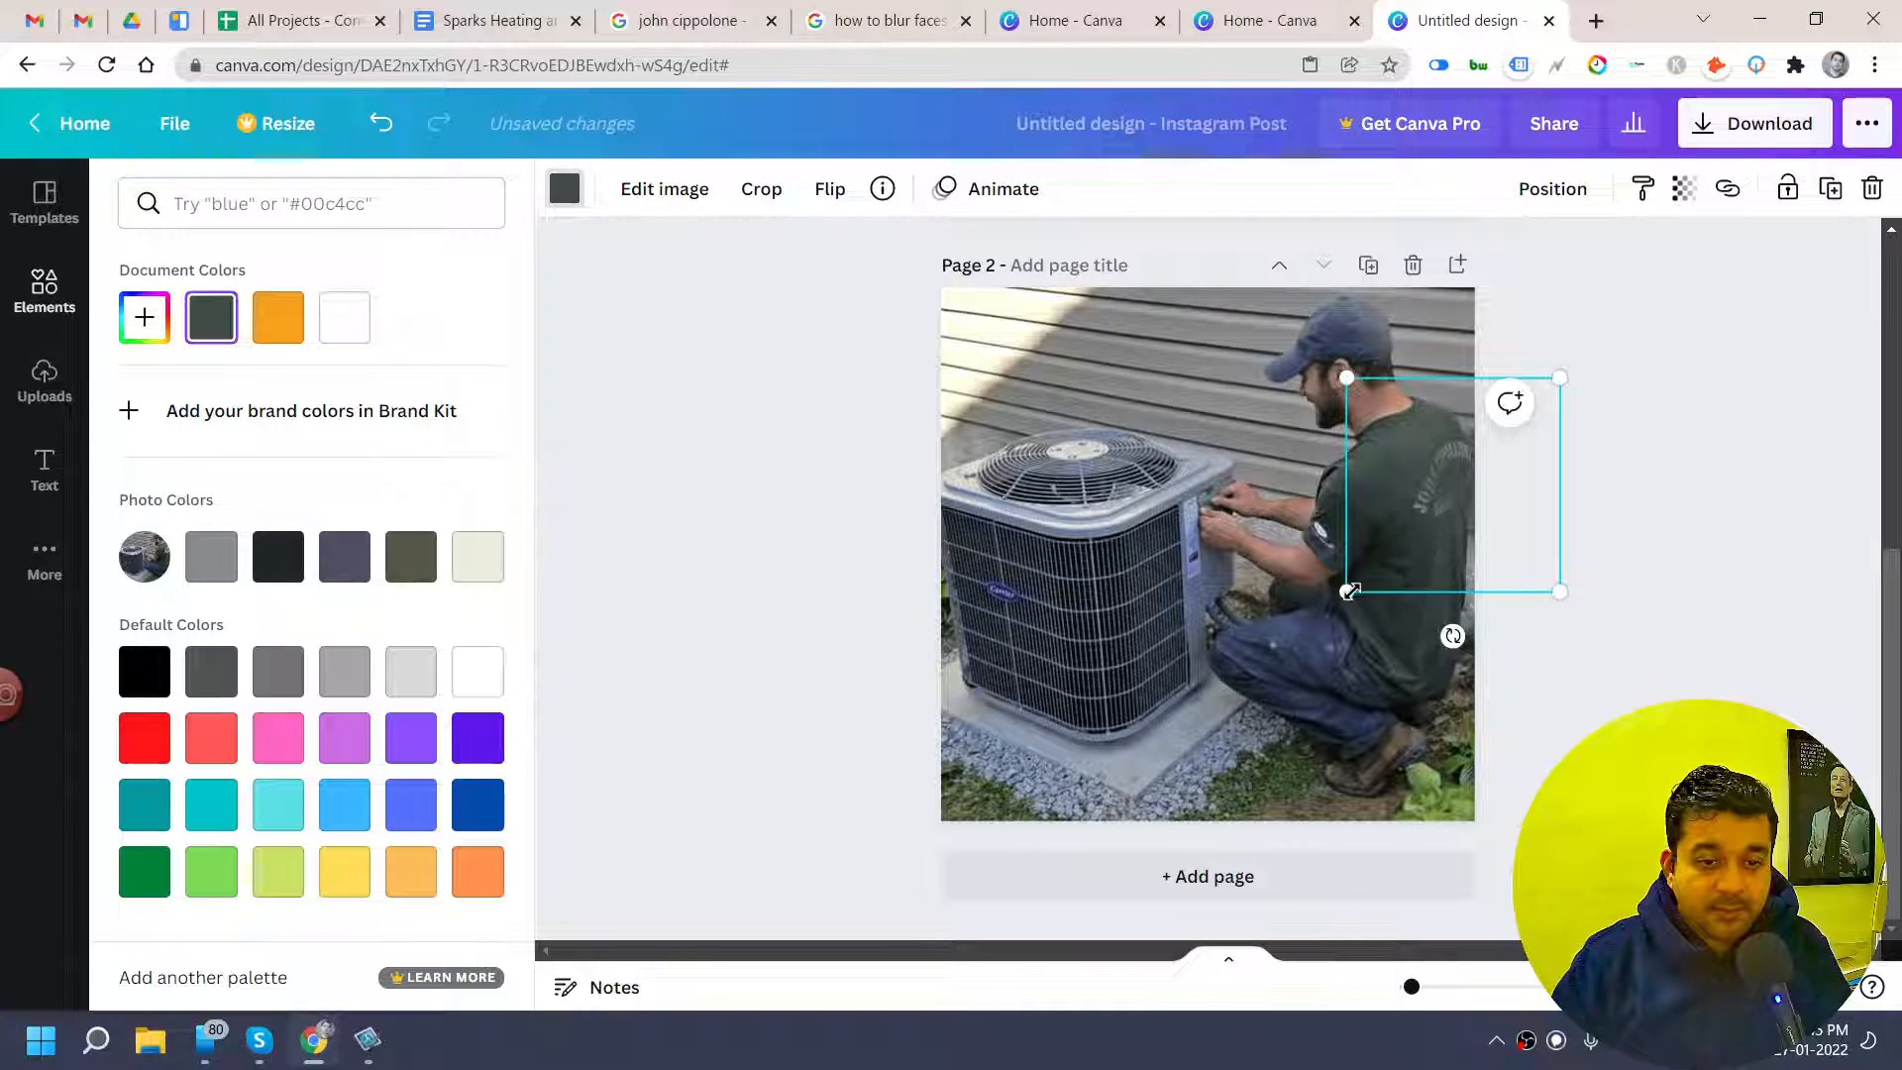
{"action": "left_click_drag", "start_coordinate": [1349, 592], "coordinate": [1331, 607]}
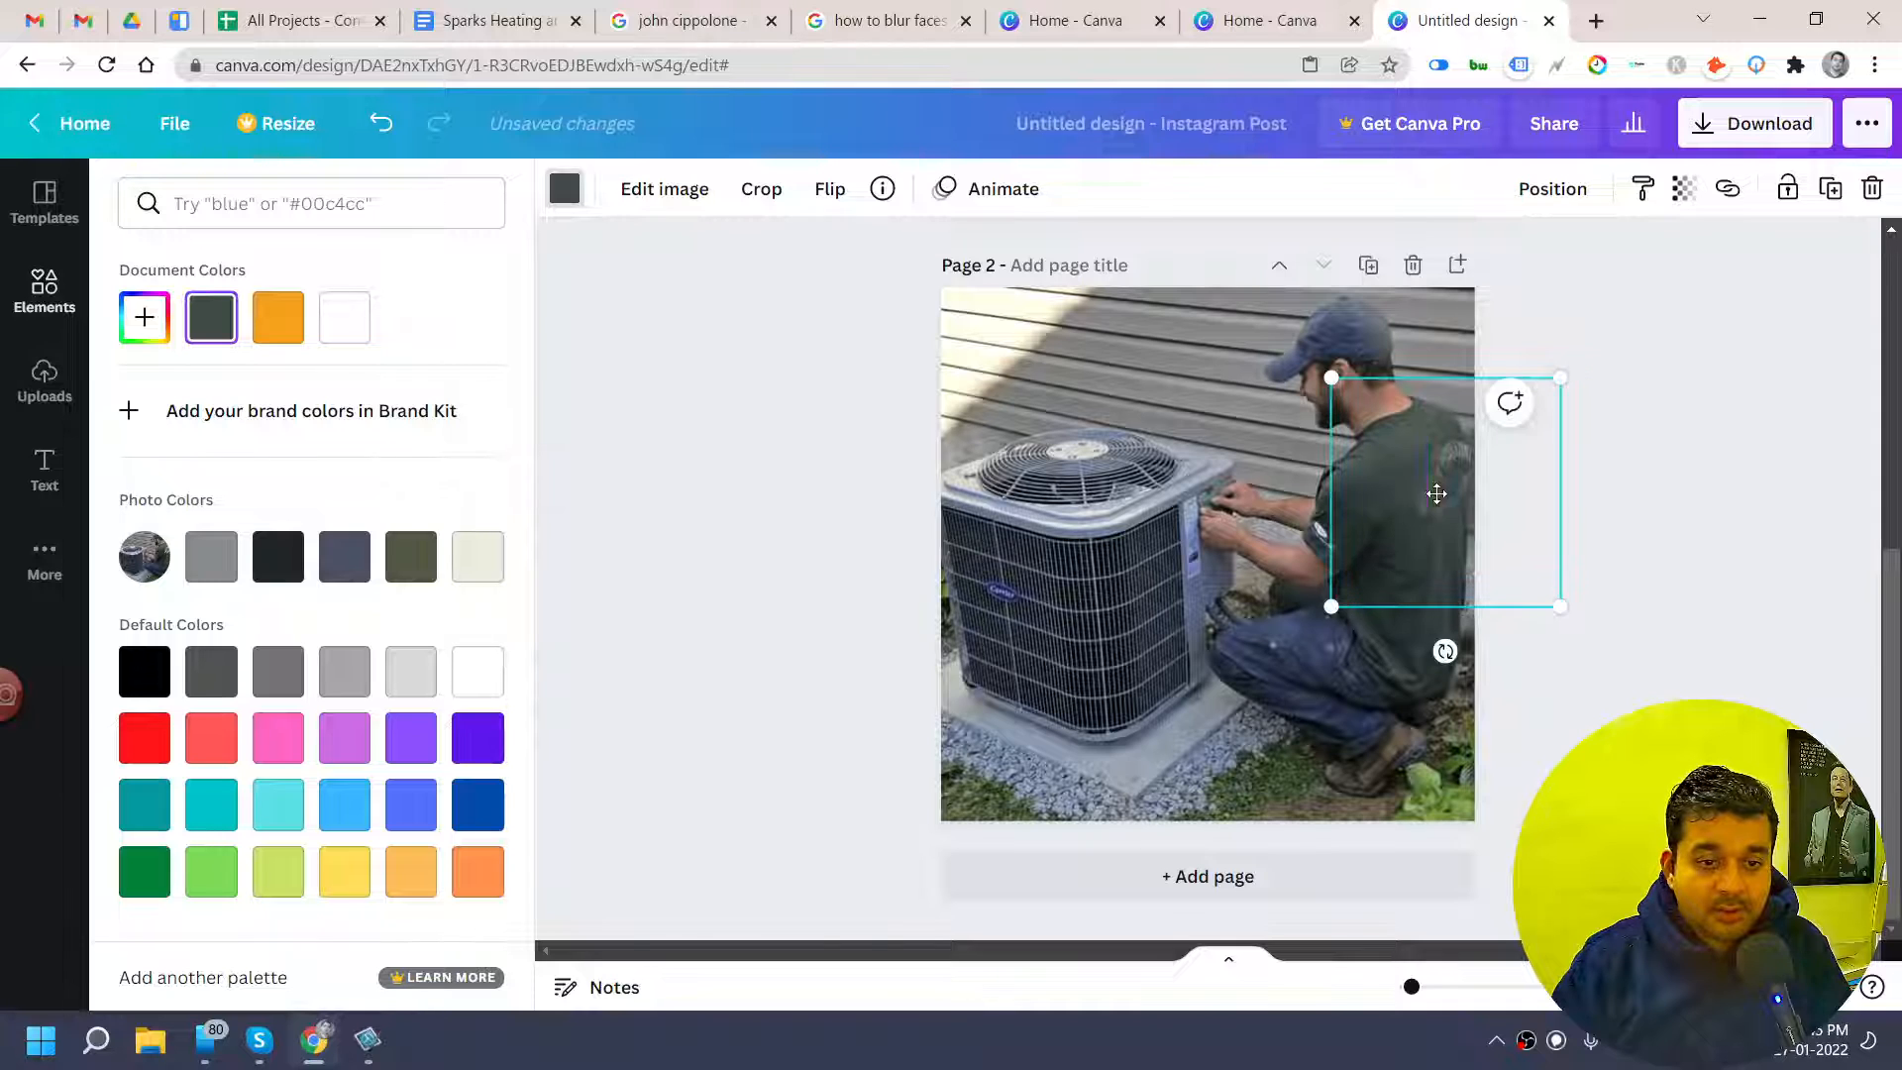
{"action": "left_click_drag", "start_coordinate": [1465, 500], "coordinate": [1448, 506]}
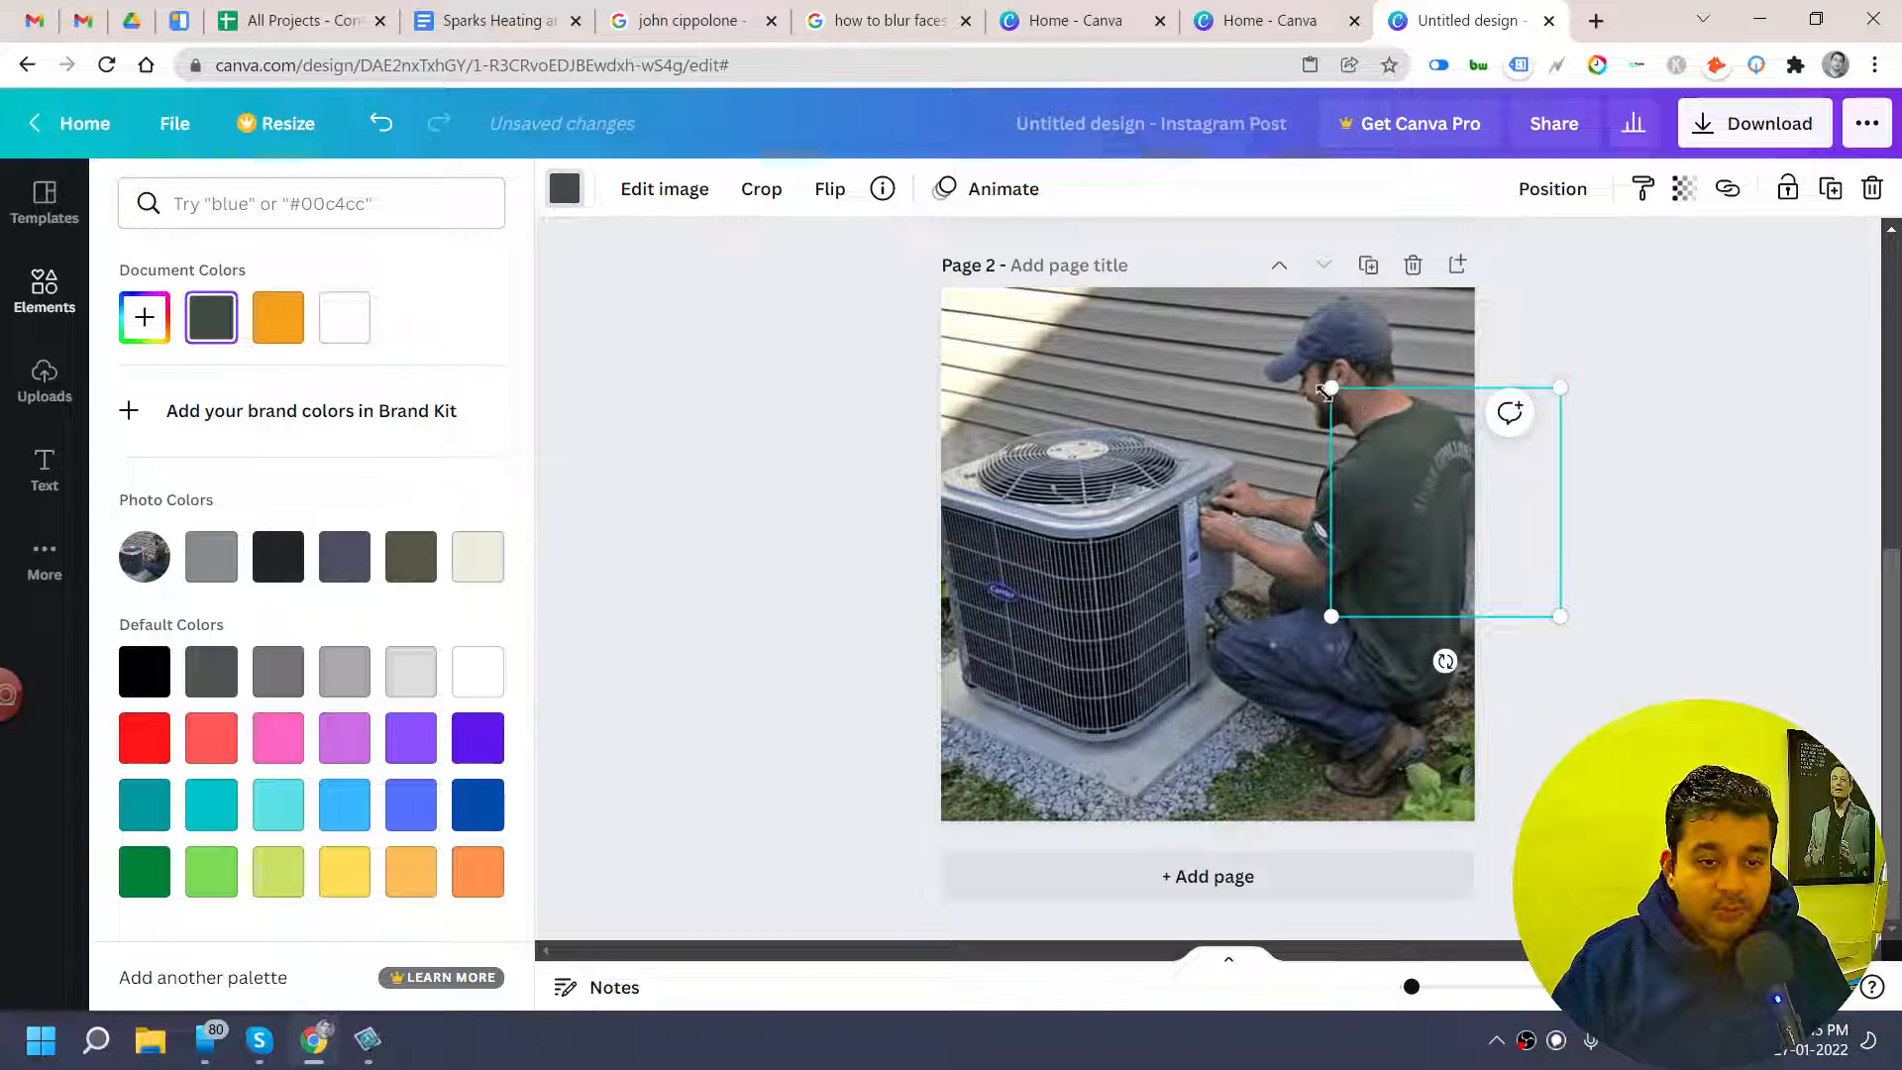
{"action": "left_click_drag", "start_coordinate": [1378, 417], "coordinate": [1418, 444]}
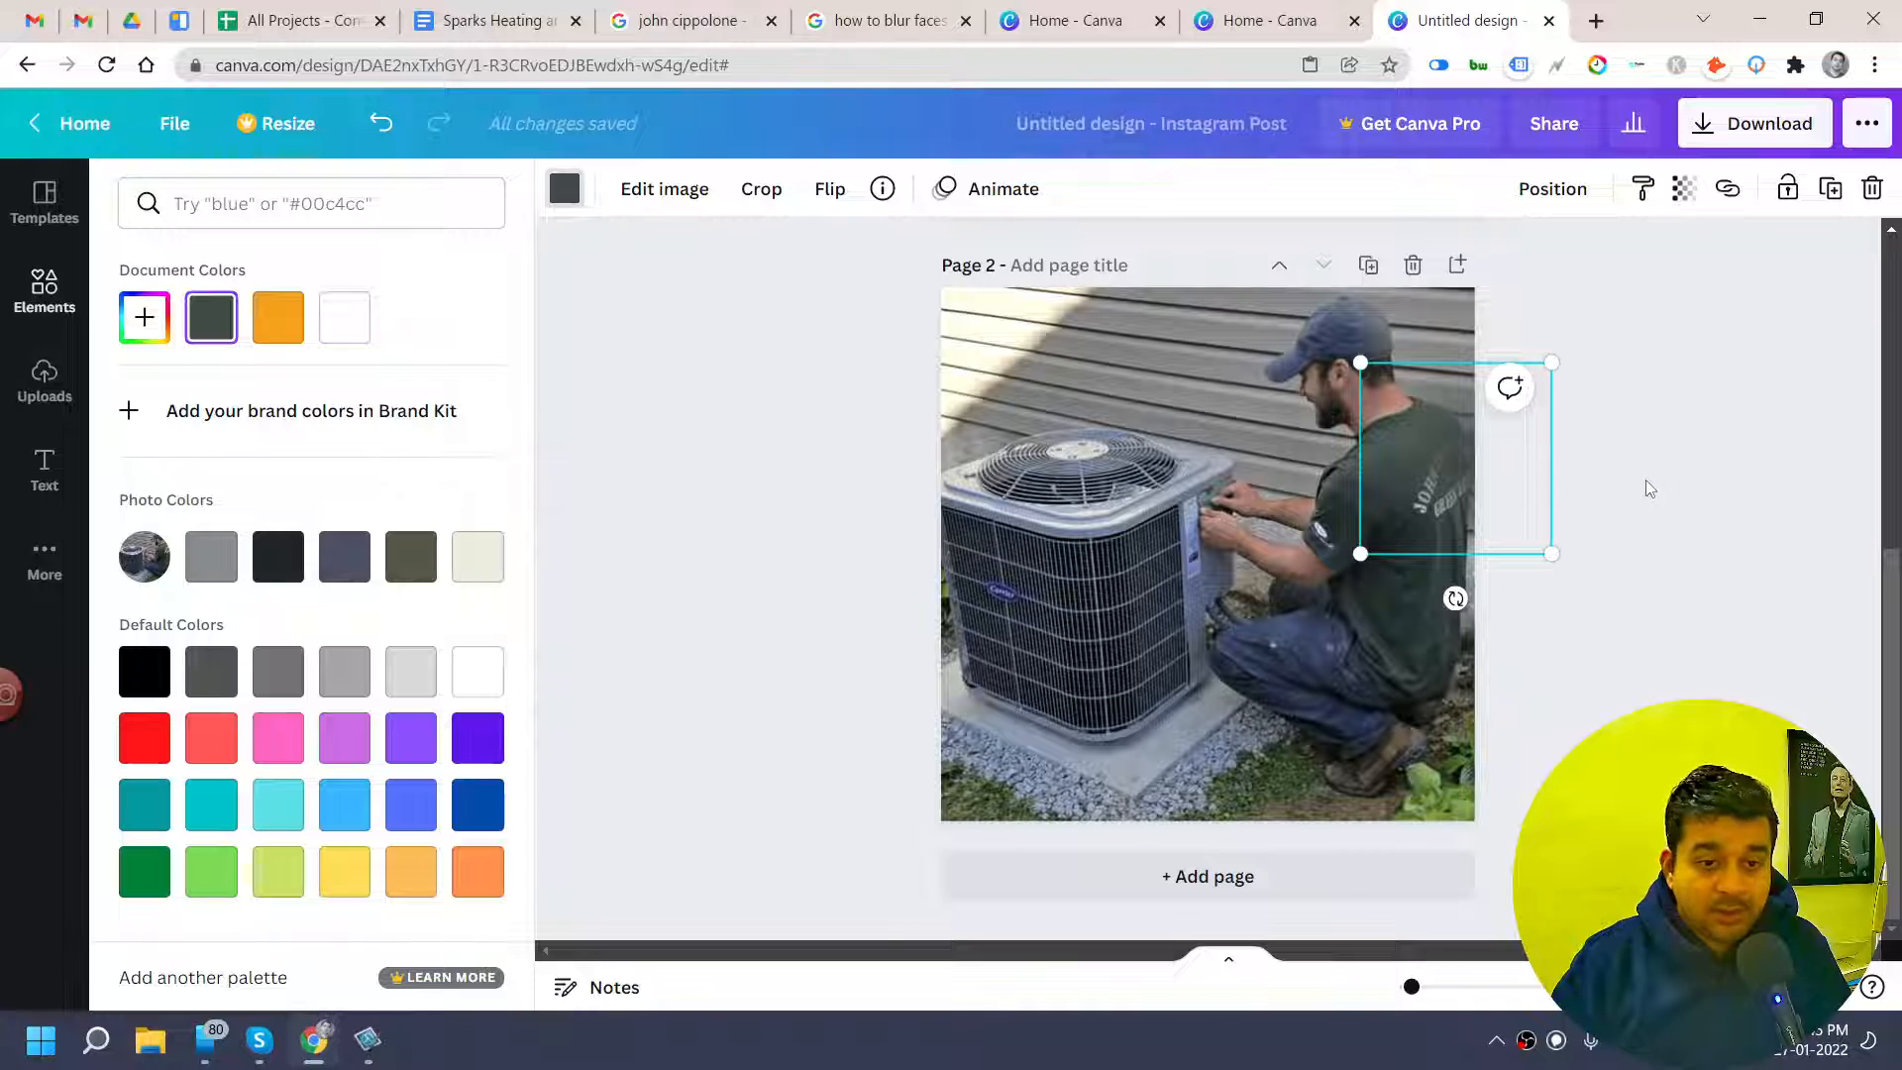
Cover the remaining lettering on the technician's shirt on page 2 with the dark green blur and deselect it
{"action": "left_click", "coordinate": [1483, 486]}
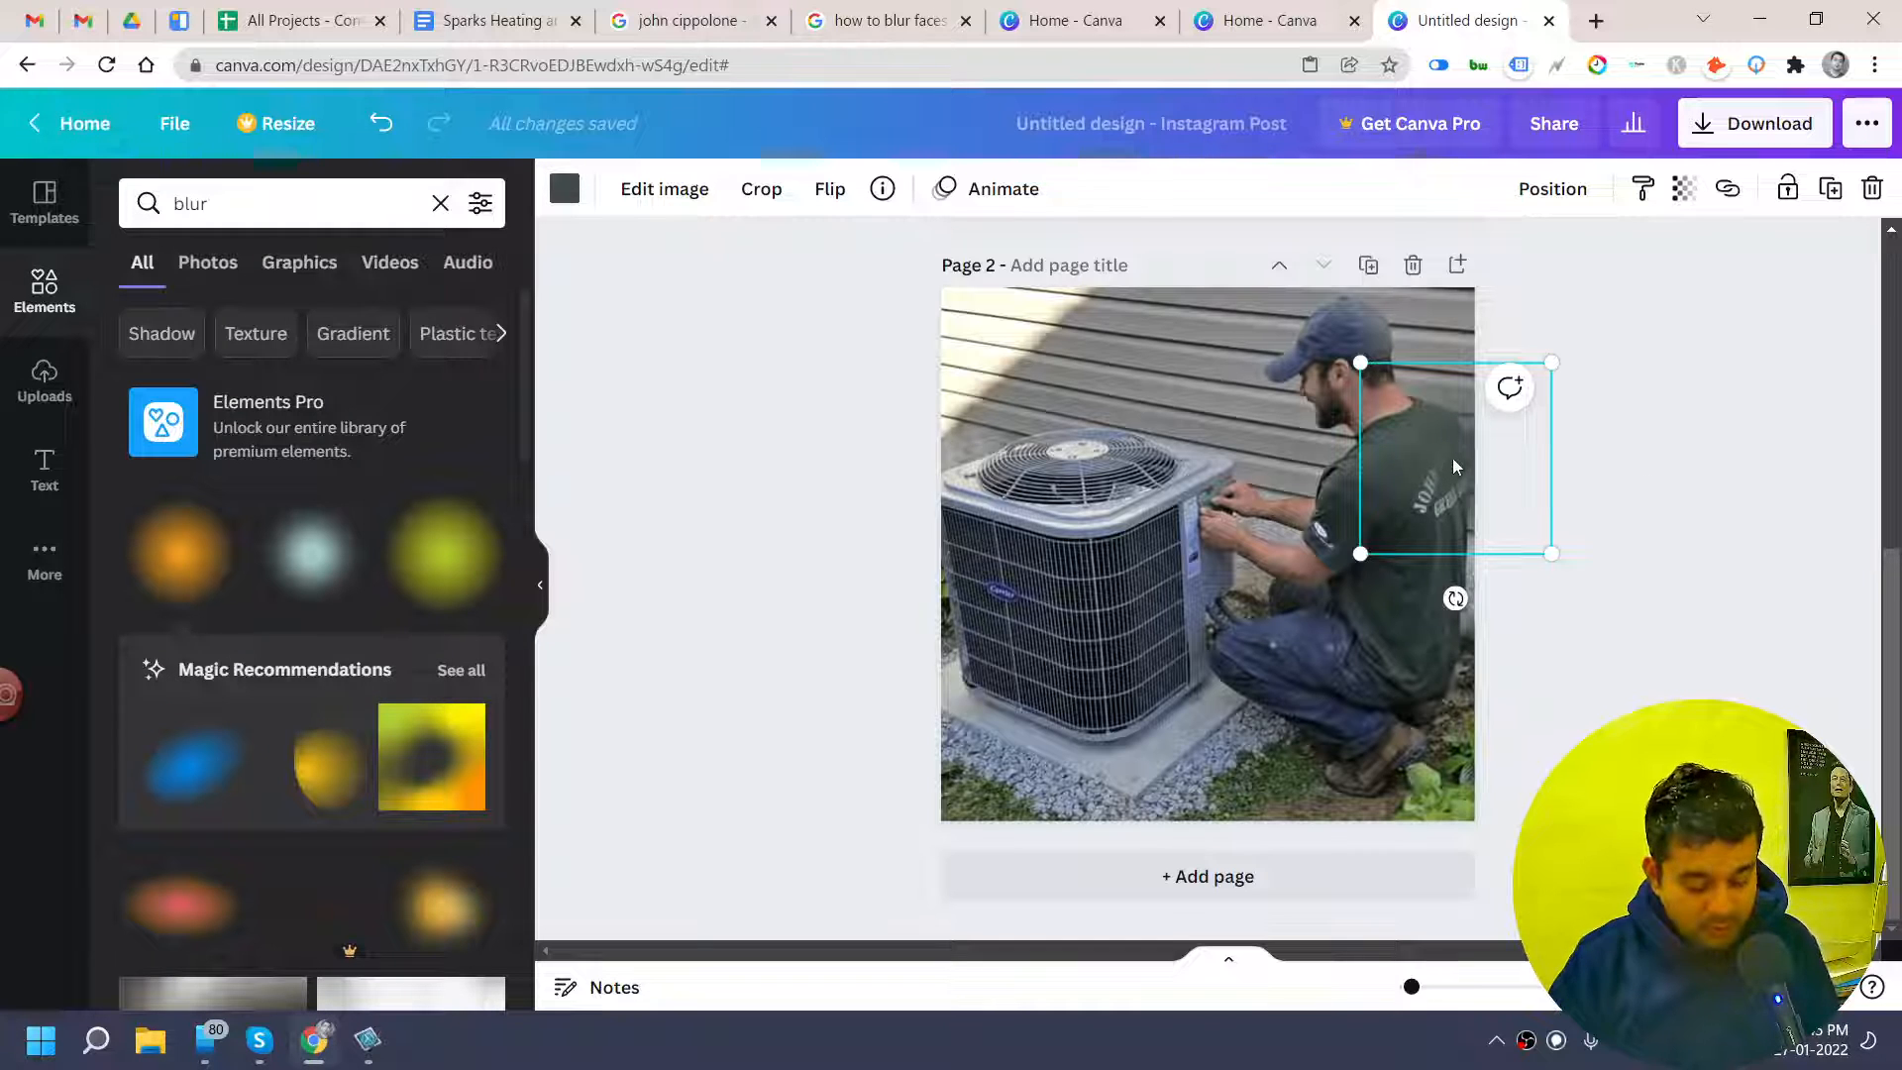
{"action": "left_click_drag", "start_coordinate": [1454, 467], "coordinate": [1416, 519]}
{"action": "key", "text": "ctrl+z"}
{"action": "left_click", "coordinate": [1632, 495]}
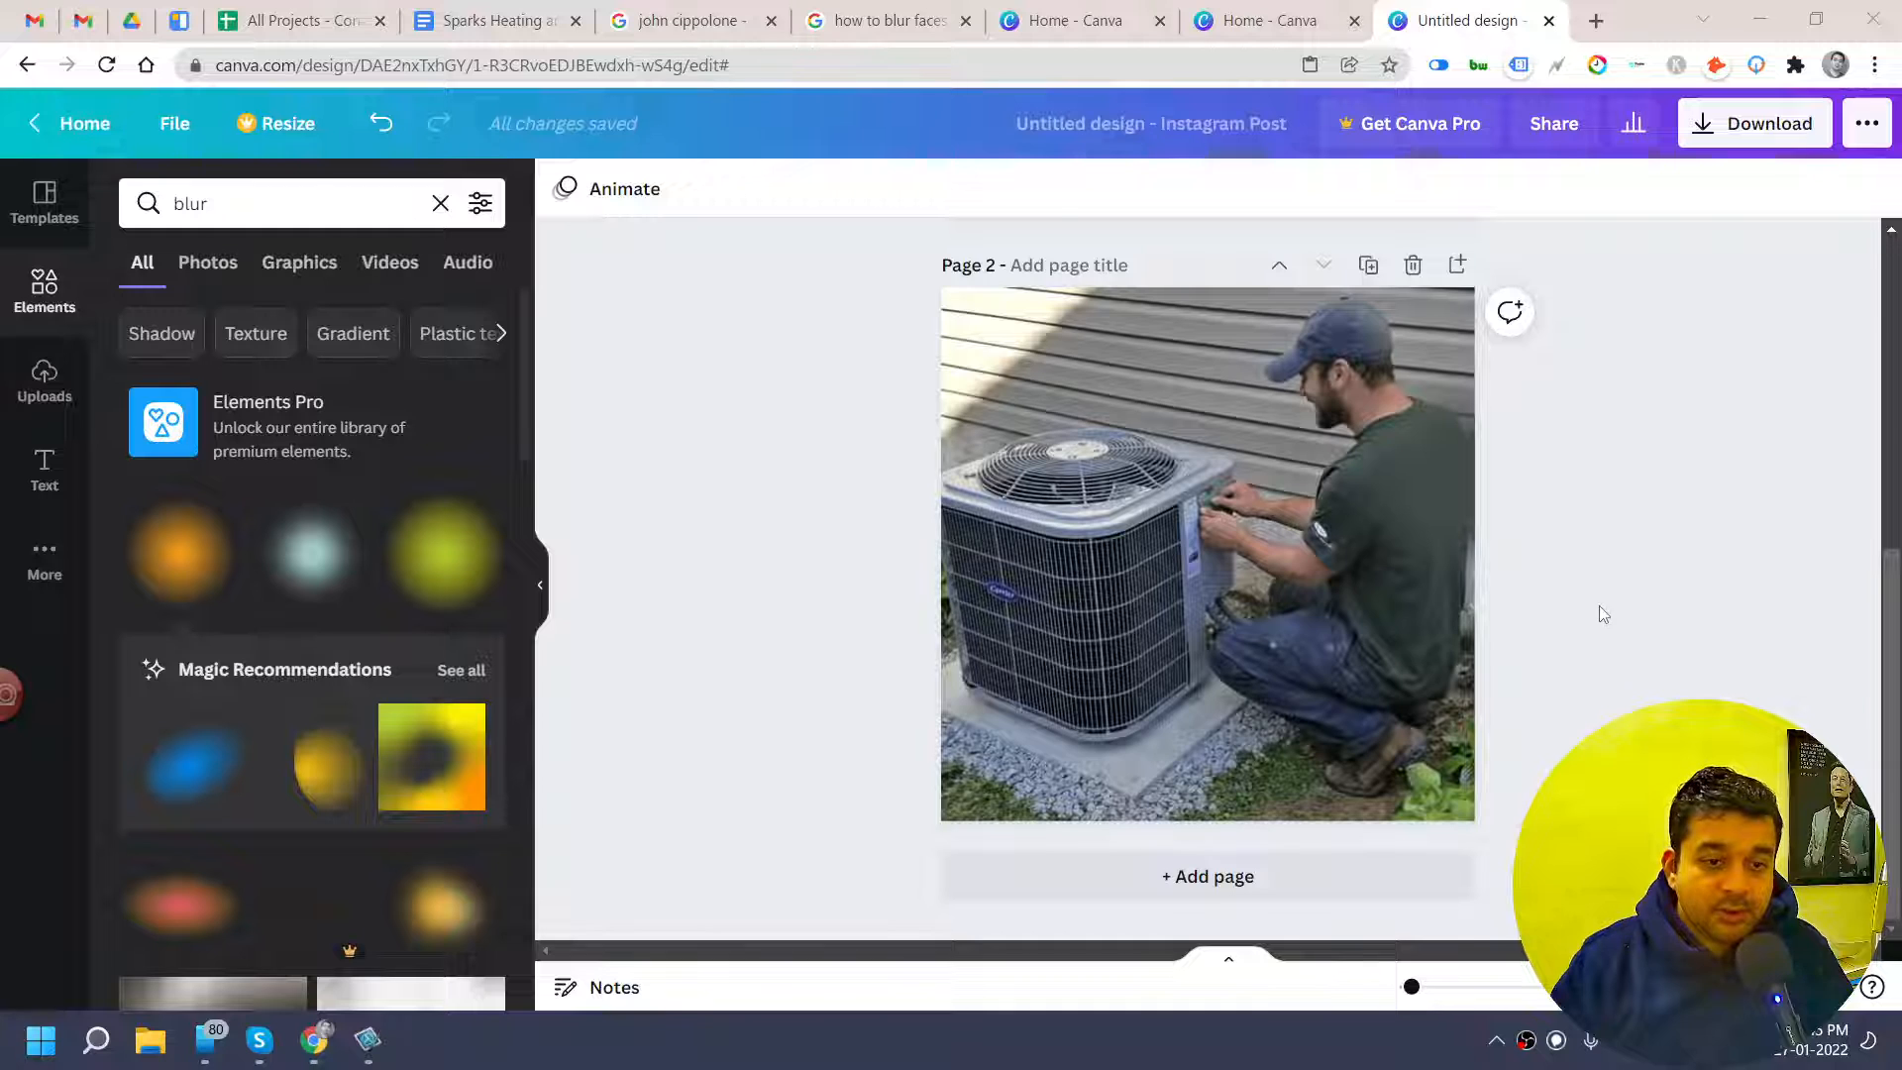
Compare the blurred patch on the shirt on page 1 with the color-matched blur on page 2
{"action": "scroll", "coordinate": [1599, 604], "scroll_direction": "up", "scroll_amount": 5}
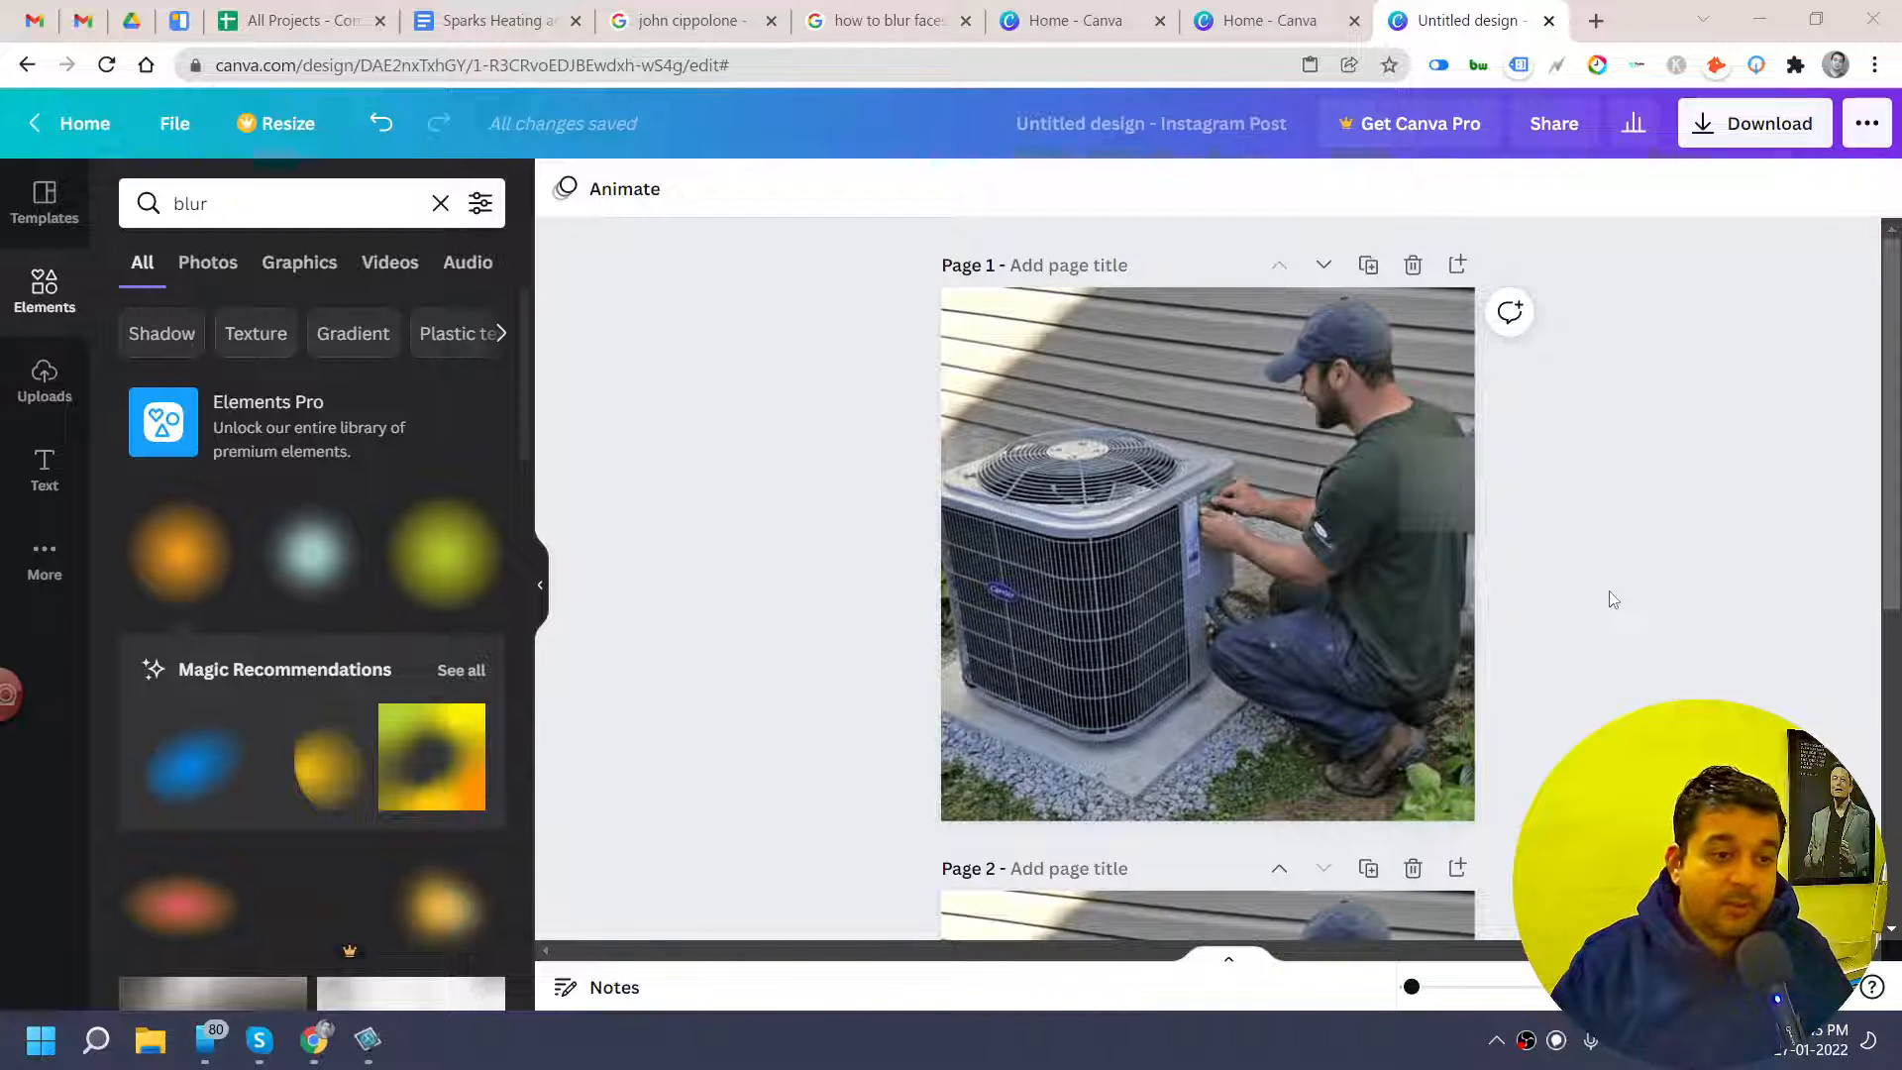
{"action": "scroll", "coordinate": [1612, 600], "scroll_direction": "down", "scroll_amount": 5}
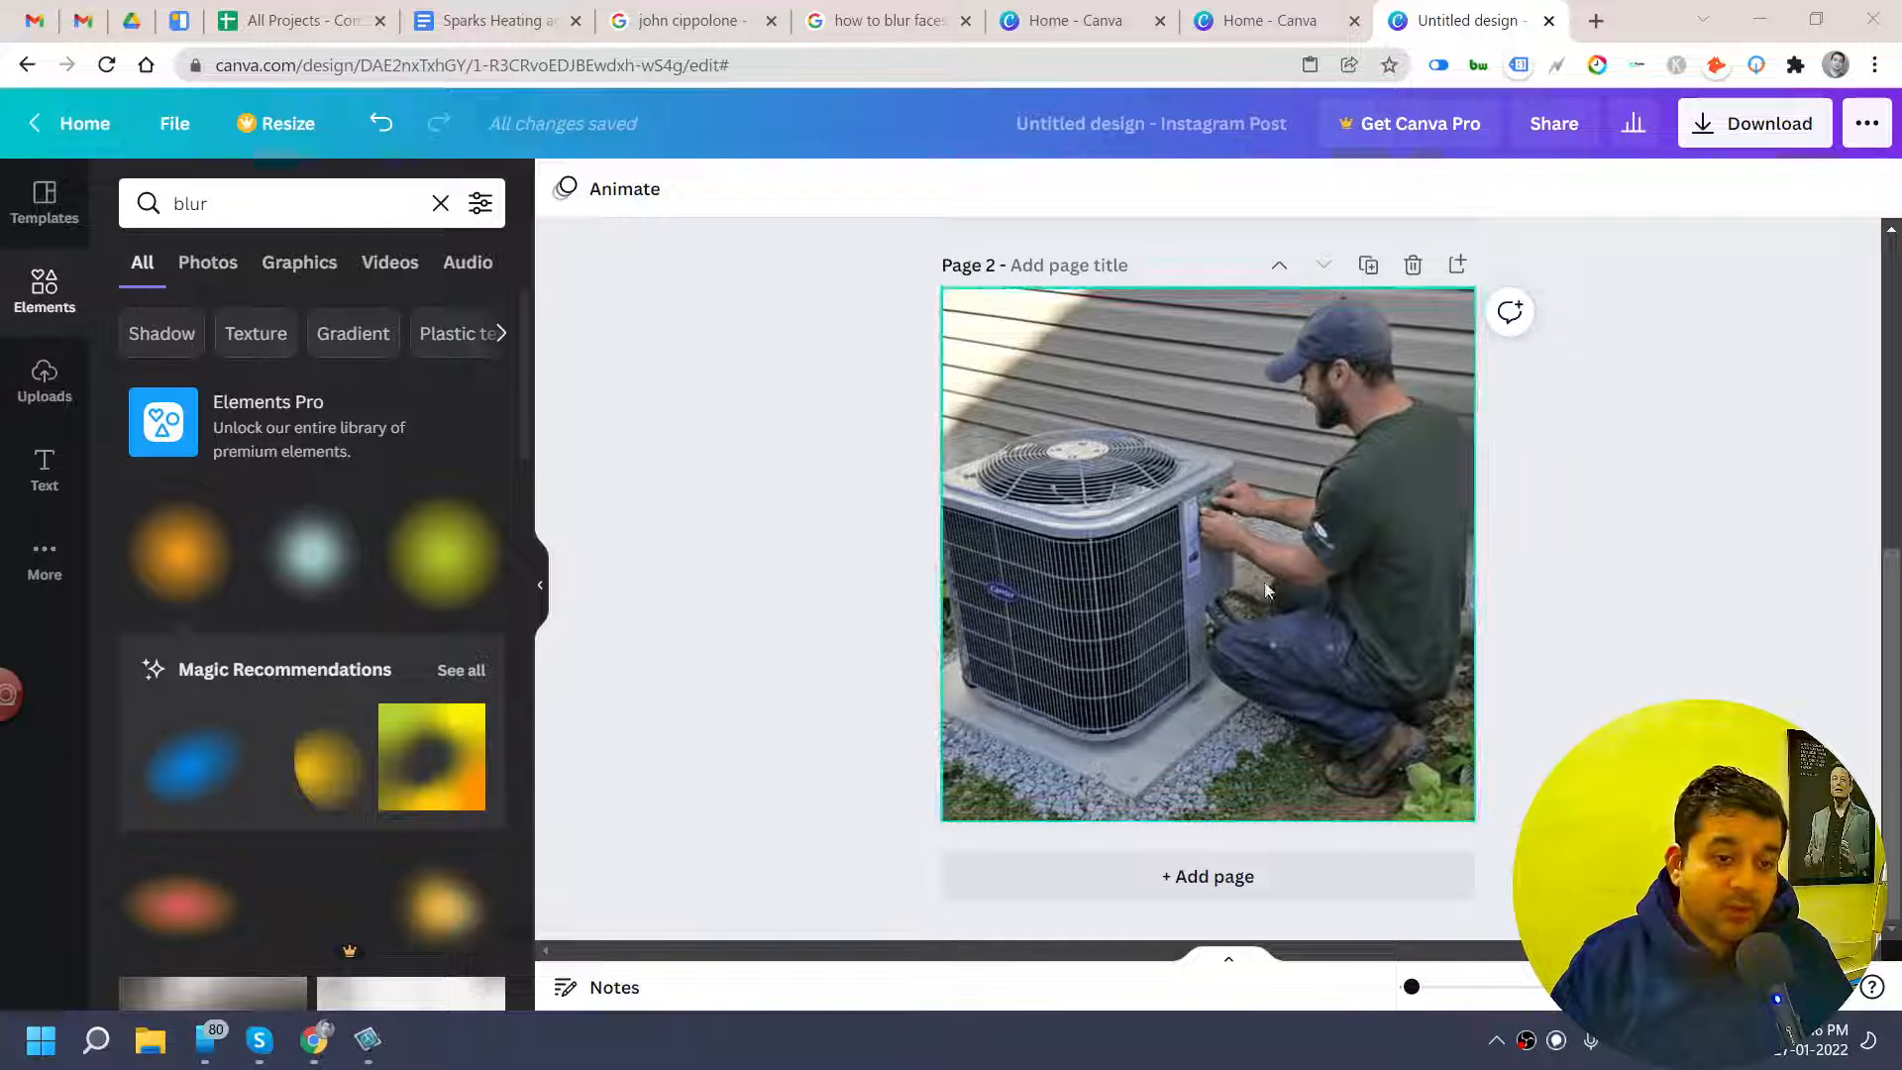
{"action": "scroll", "coordinate": [1563, 624], "scroll_direction": "up", "scroll_amount": 5}
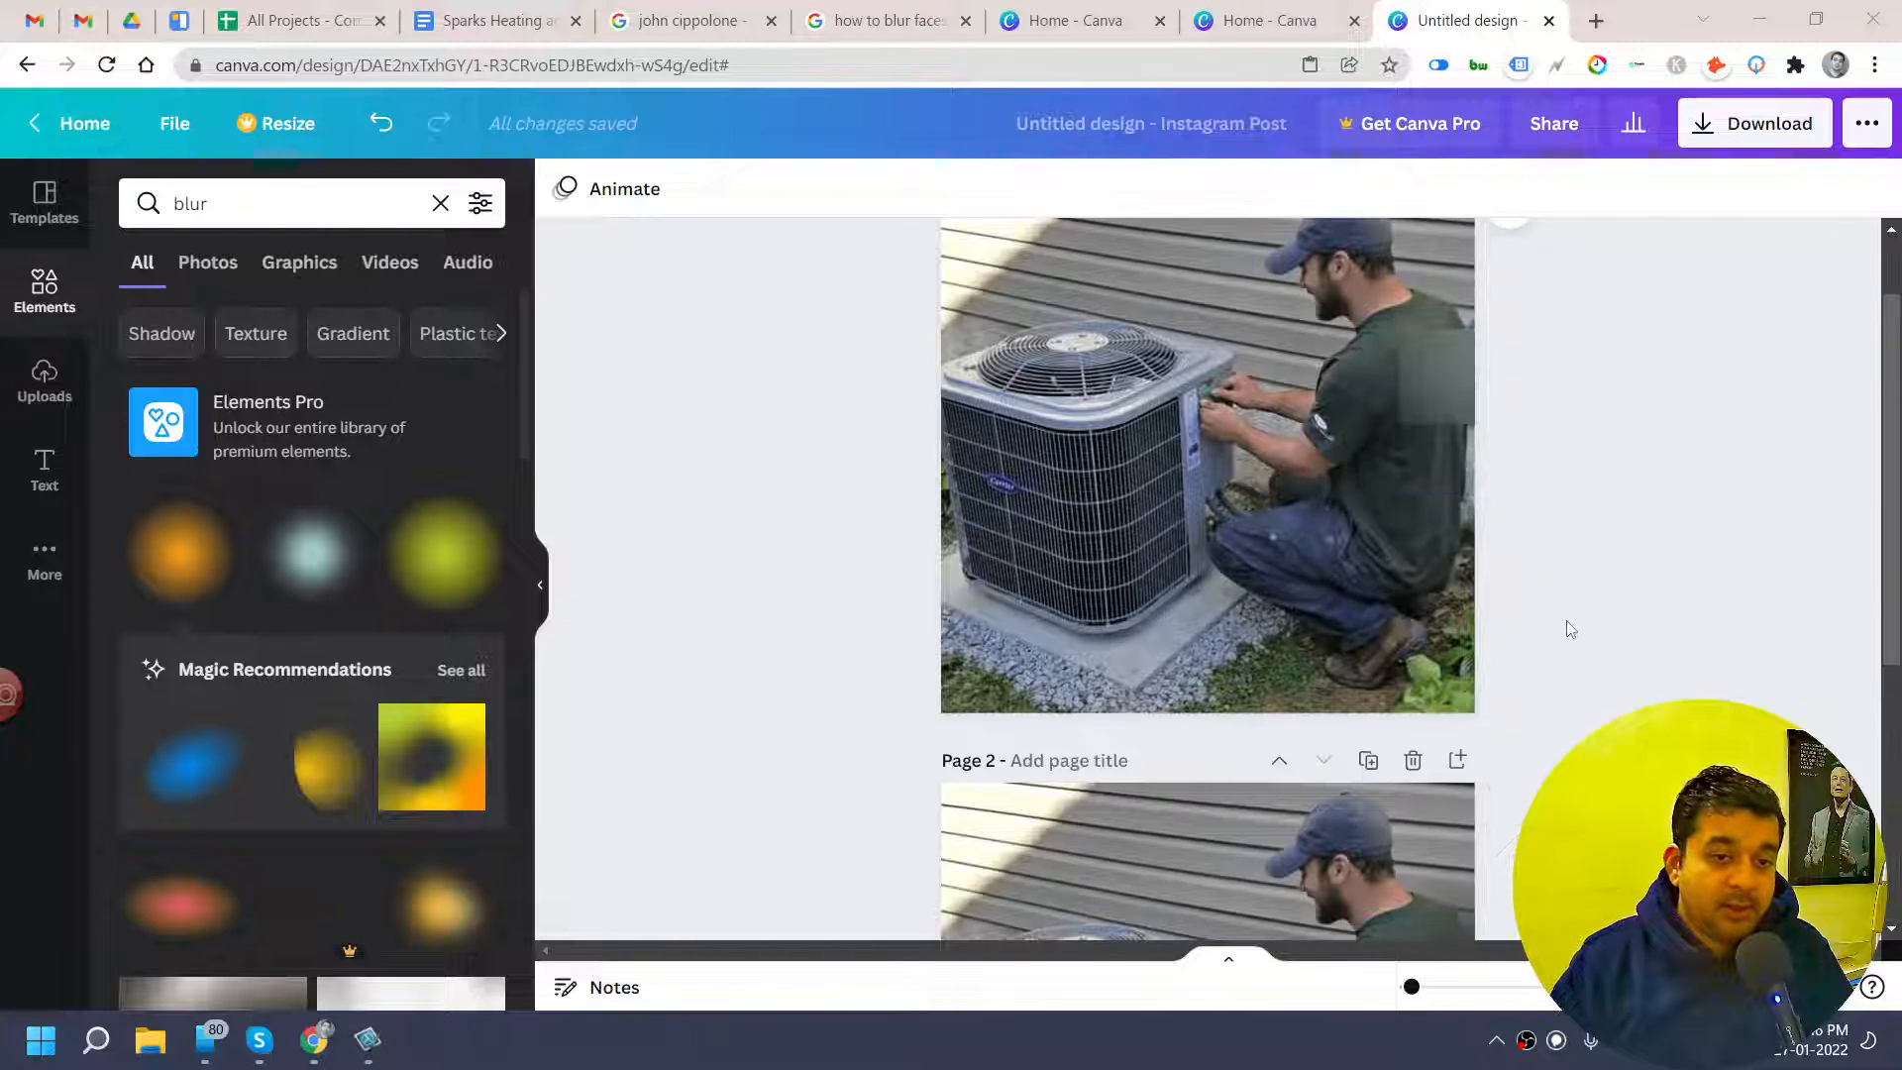
{"action": "scroll", "coordinate": [1570, 628], "scroll_direction": "down", "scroll_amount": 5}
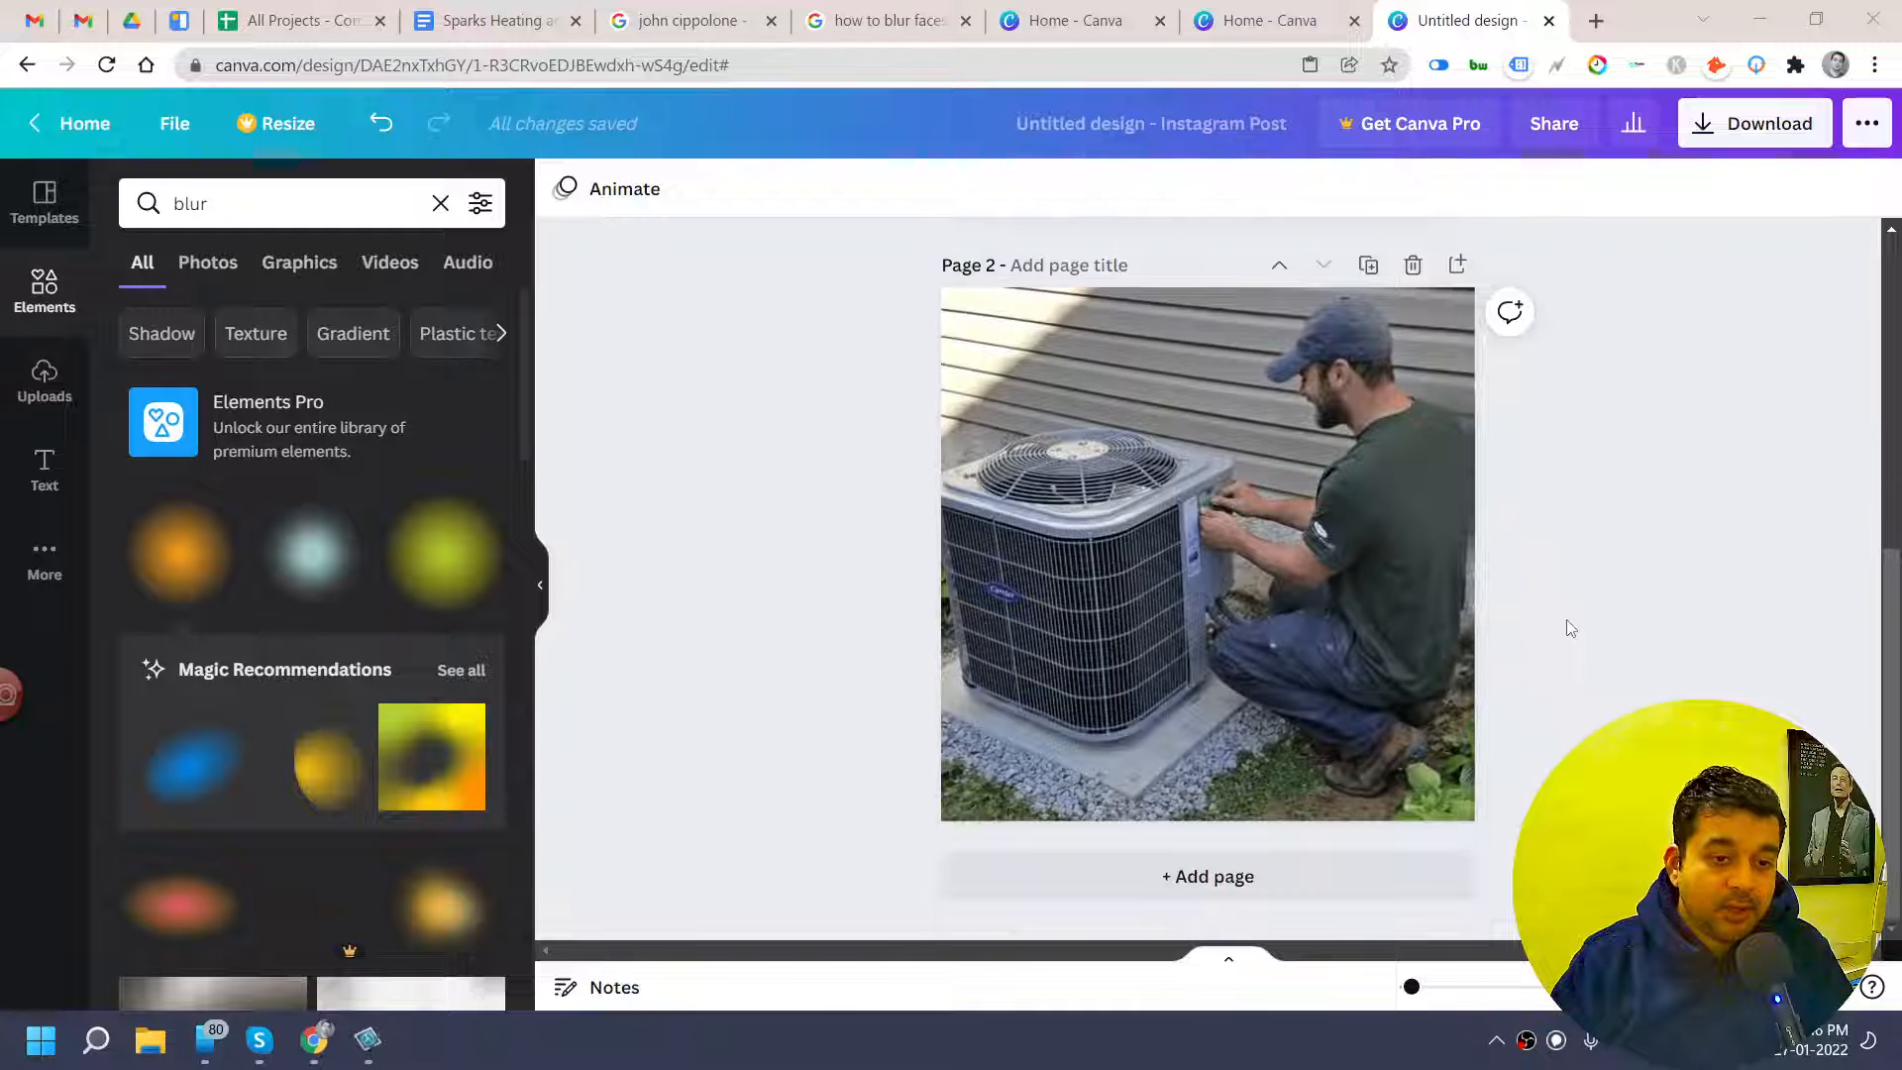
{"action": "scroll", "coordinate": [1570, 628], "scroll_direction": "up", "scroll_amount": 5}
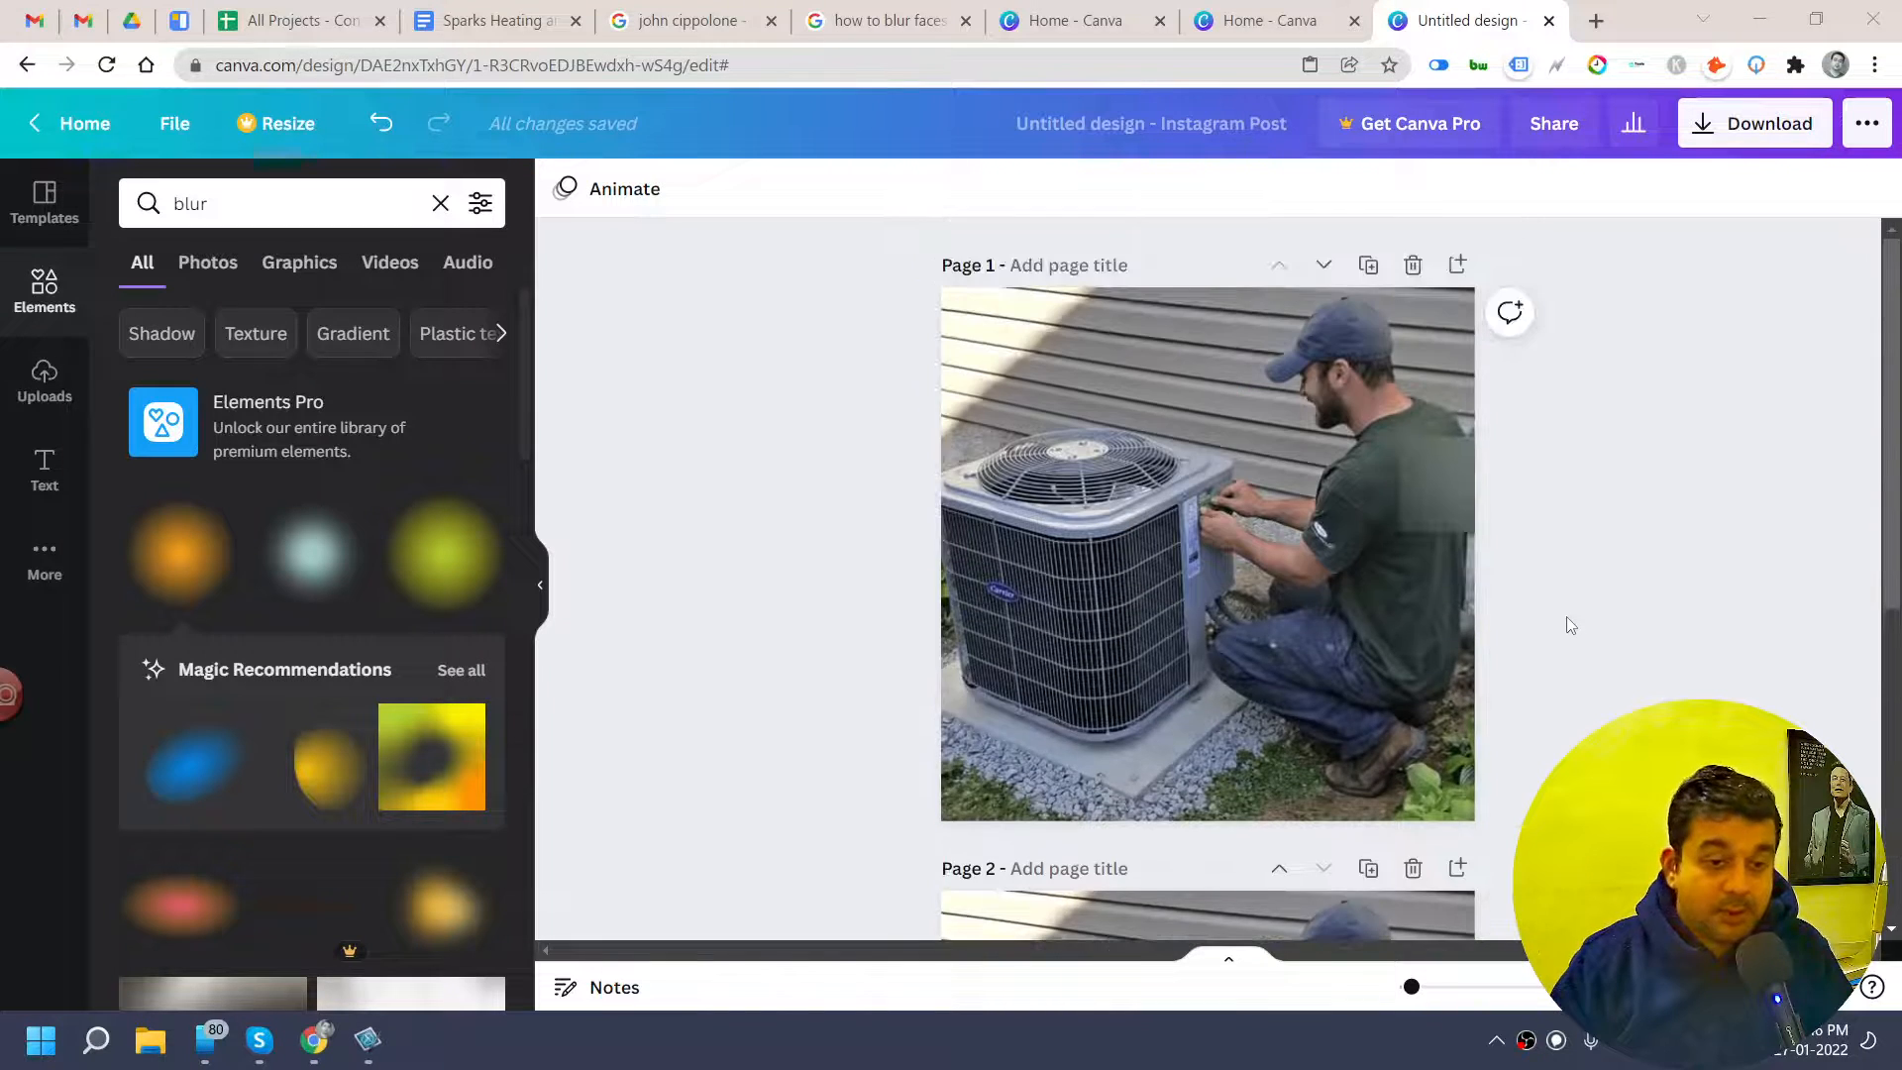